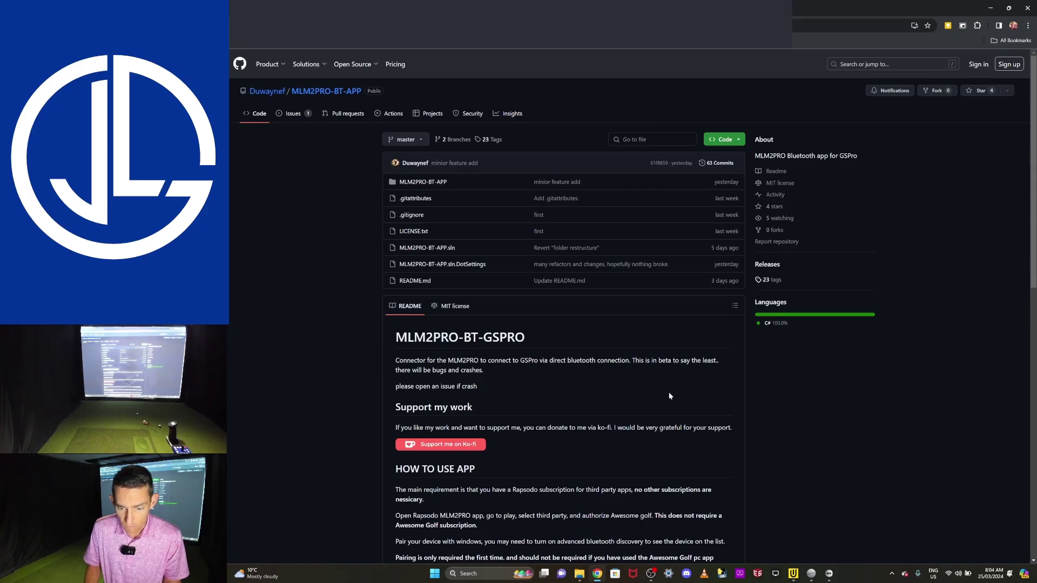
# Read through the MLM2PRO-BT-APP repository's README, from the usage instructions down to the known issues and credits
pyautogui.scroll(-5, 657, 392)
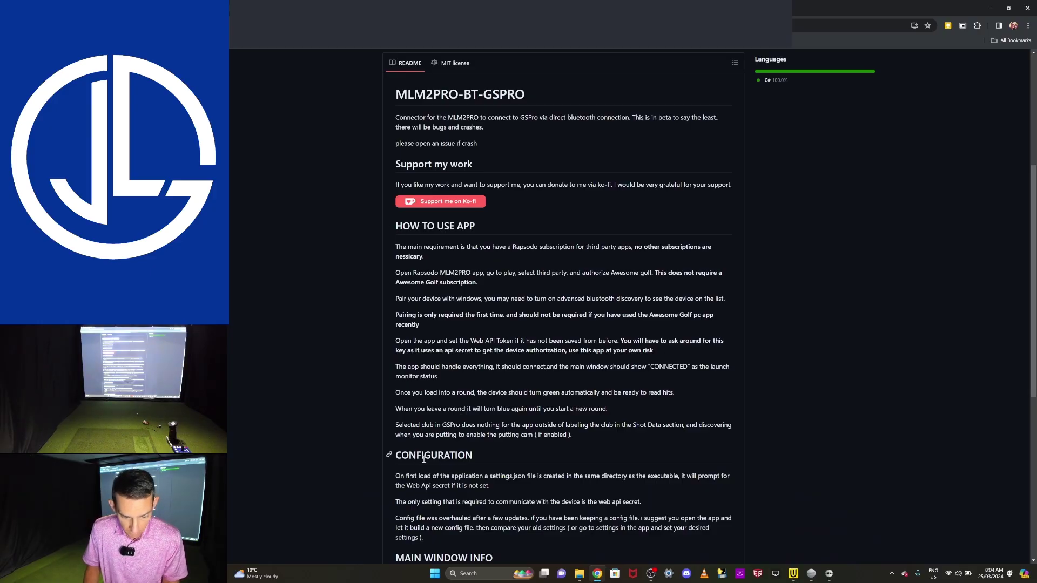
pyautogui.scroll(-5, 486, 446)
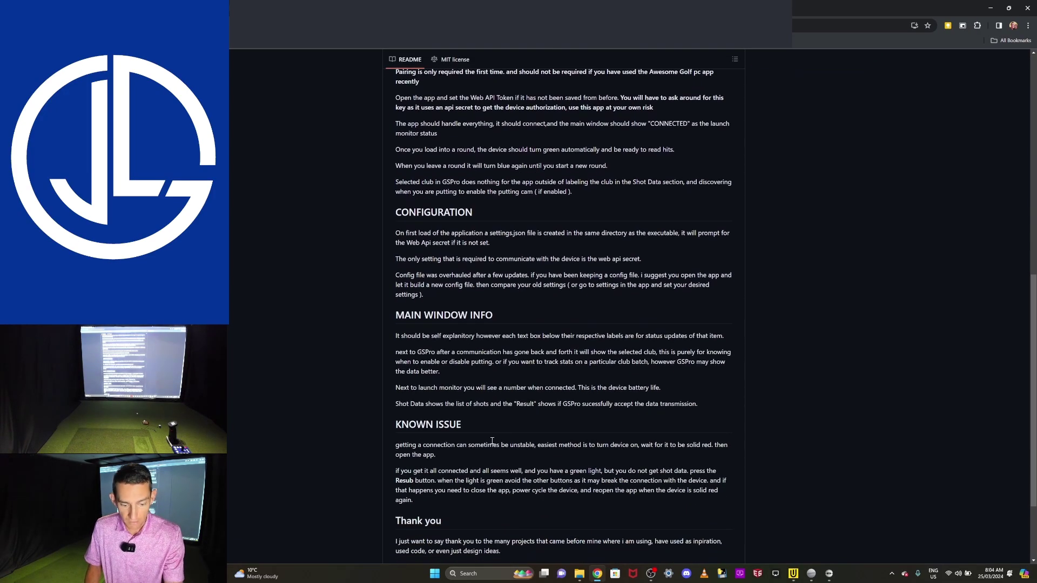
pyautogui.scroll(-2, 491, 442)
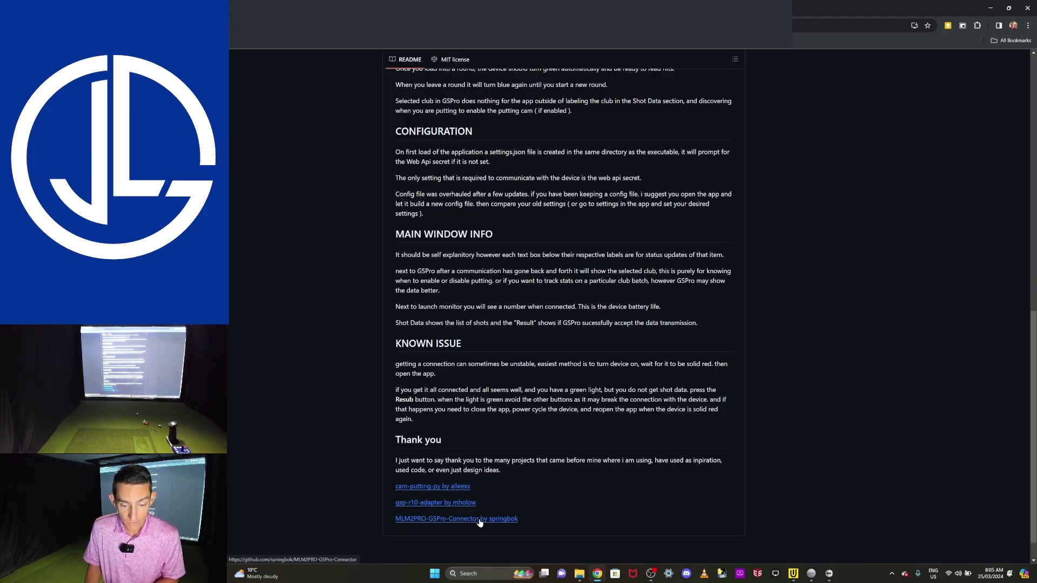
pyautogui.scroll(3, 540, 432)
pyautogui.scroll(8, 560, 409)
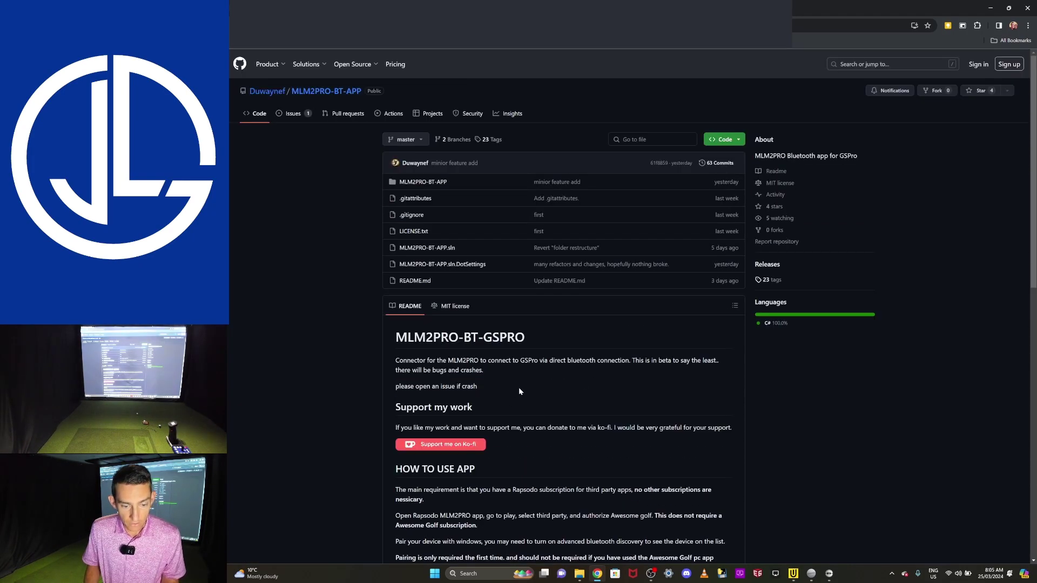
# Browse the repository's releases back to the oldest page and list the assets of the PreAlpha build
pyautogui.click(768, 266)
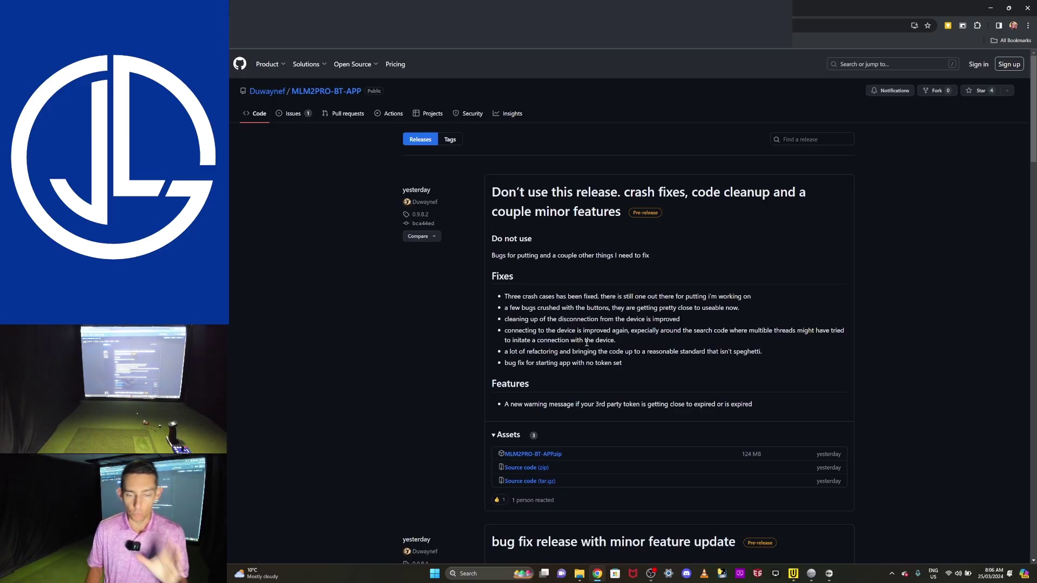
pyautogui.scroll(-20, 669, 382)
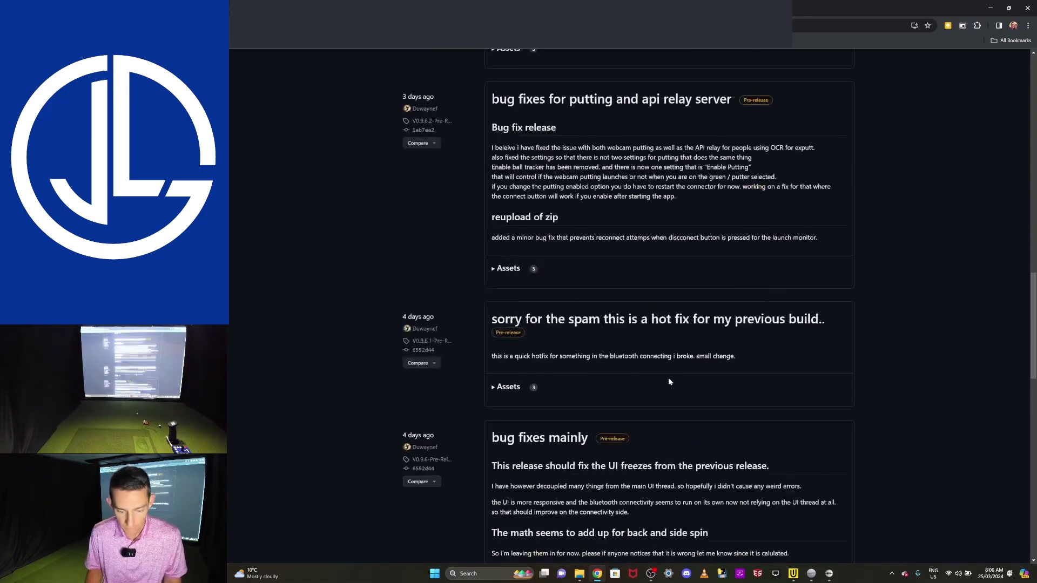
pyautogui.scroll(-8, 669, 382)
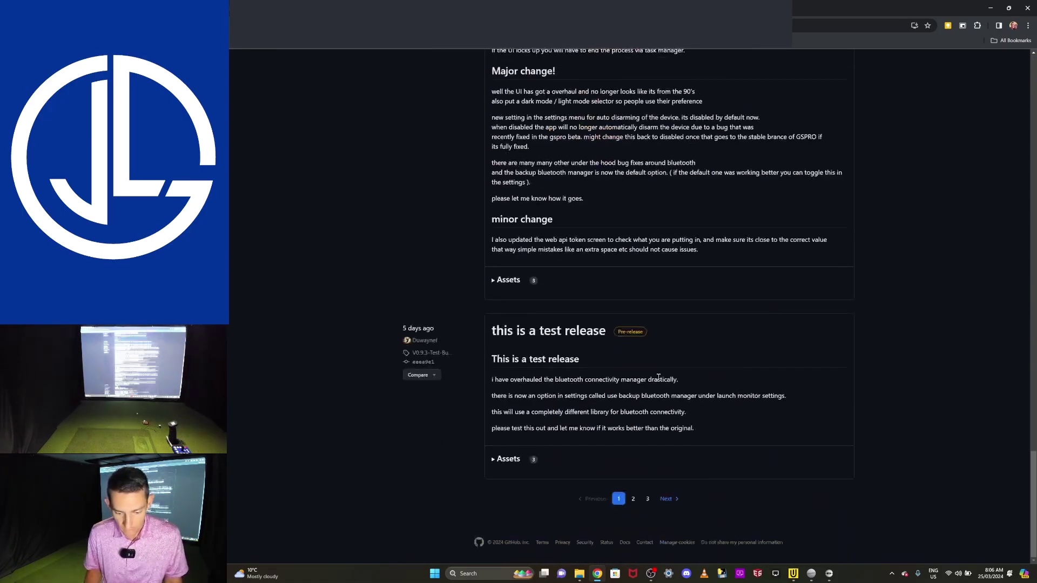
pyautogui.click(646, 500)
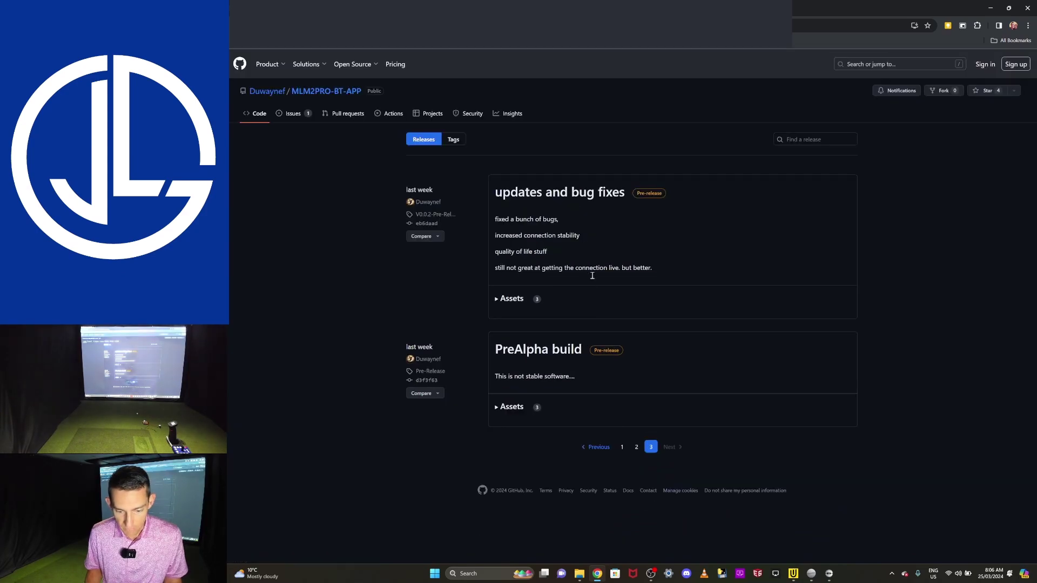
pyautogui.click(518, 406)
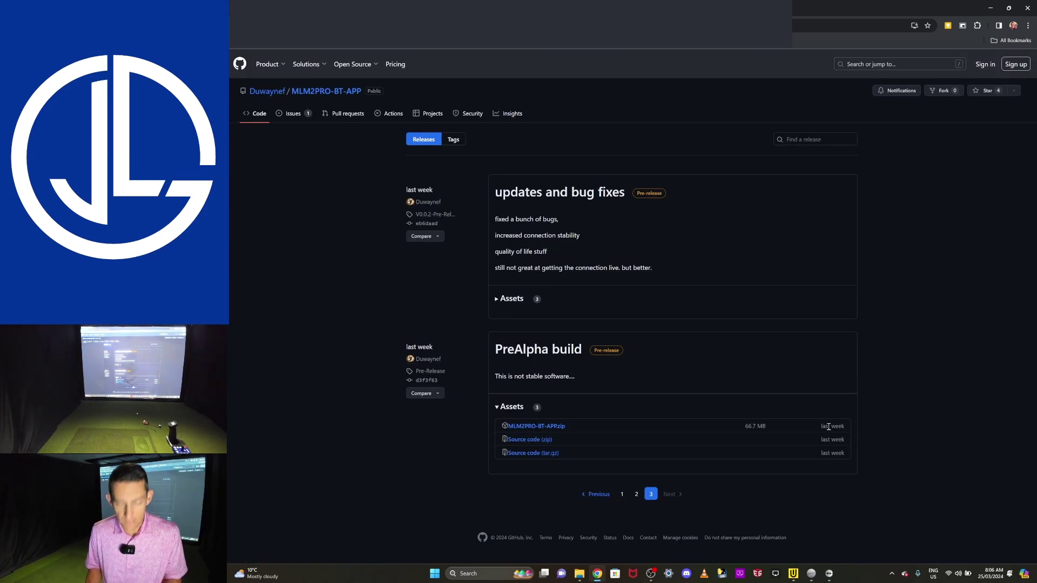
# Return to the first page of releases and download MLM2PRO-BT-APP.zip from the 0.9.8.2 release
pyautogui.click(623, 494)
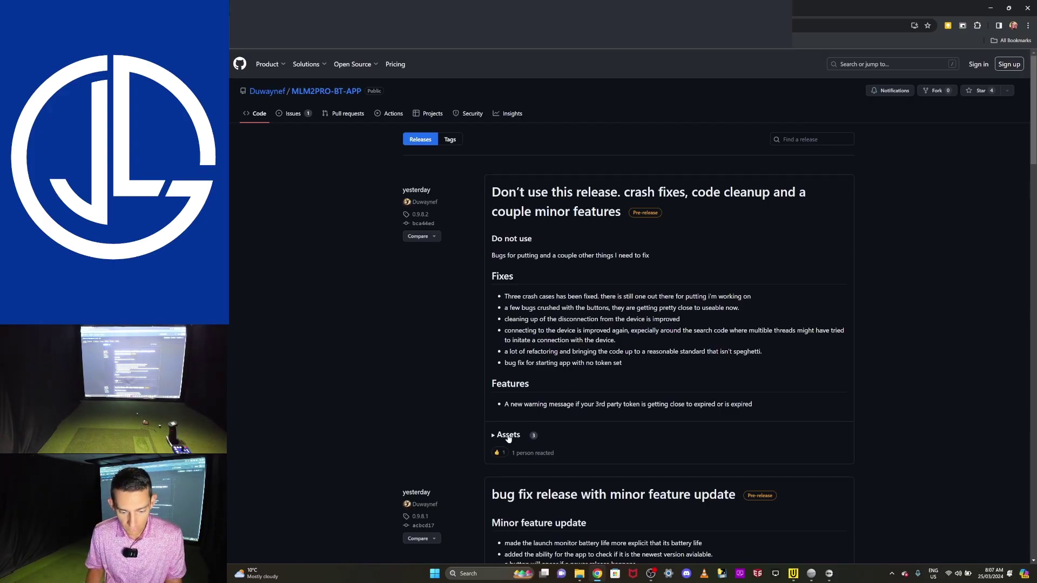
pyautogui.click(507, 437)
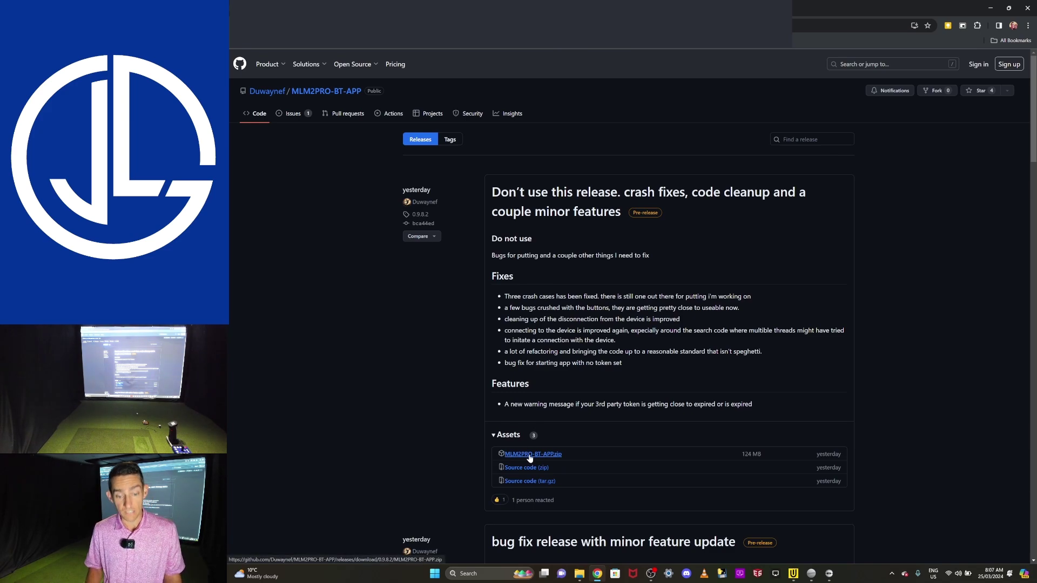
pyautogui.click(529, 457)
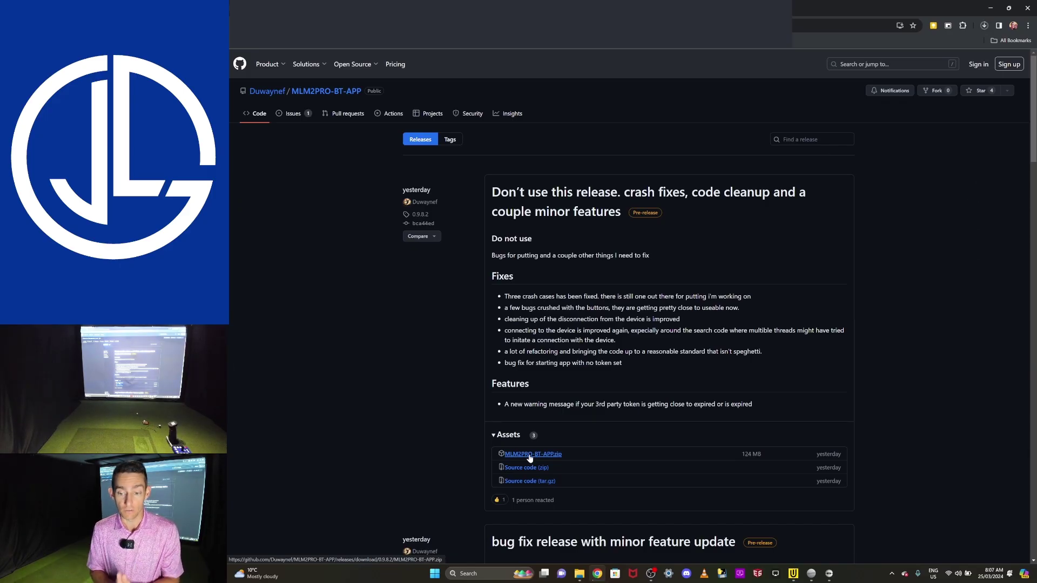
# Open the repository's EXPutt RG issue to read its comments
pyautogui.click(292, 116)
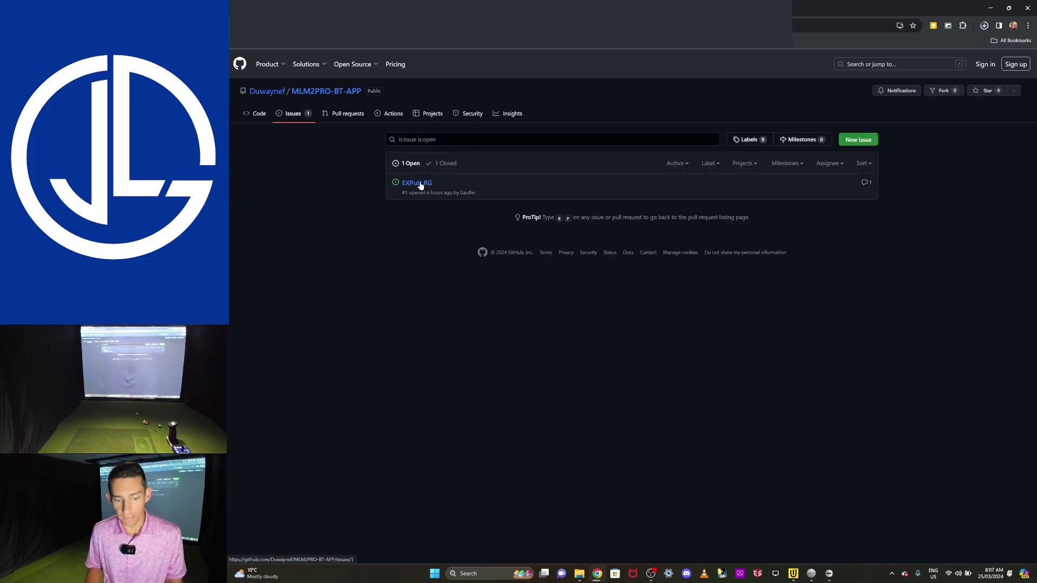
pyautogui.moveTo(421, 186)
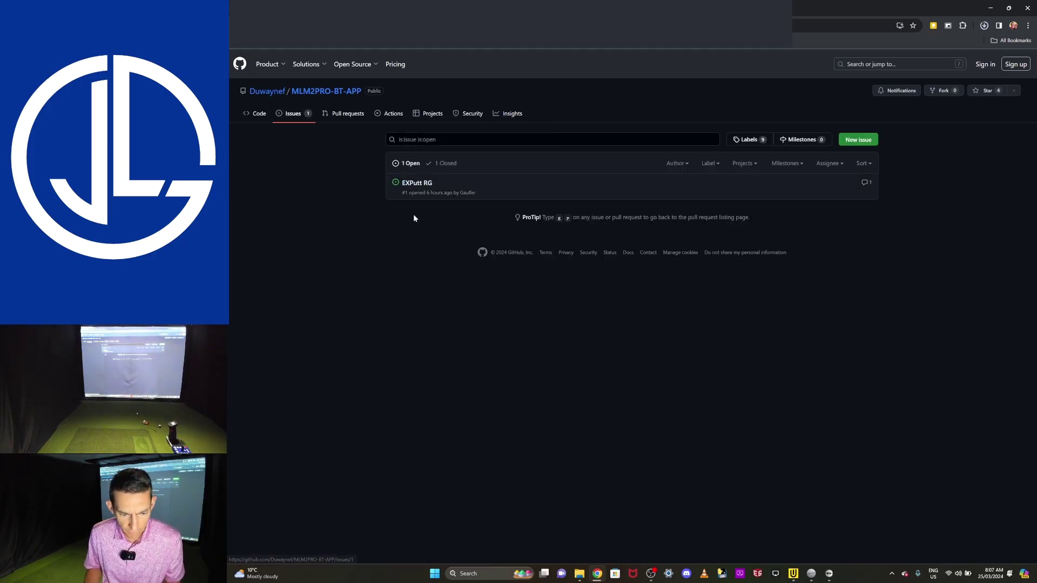
pyautogui.click(416, 184)
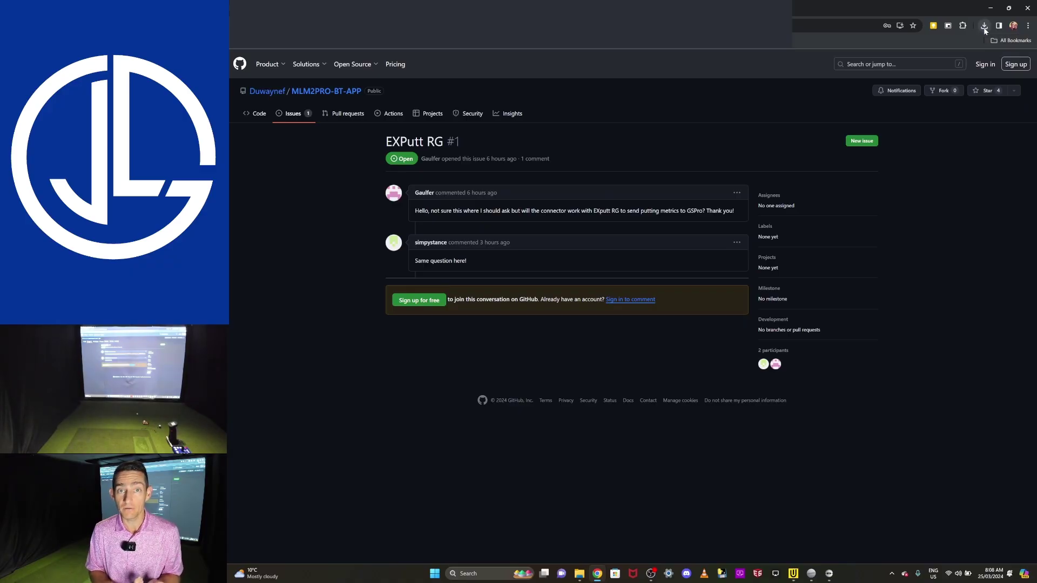
# Open the downloaded MLM2PRO-BT-APP.zip and extract all its files to the MLM2PRO-BT-APP folder in Downloads
pyautogui.click(986, 28)
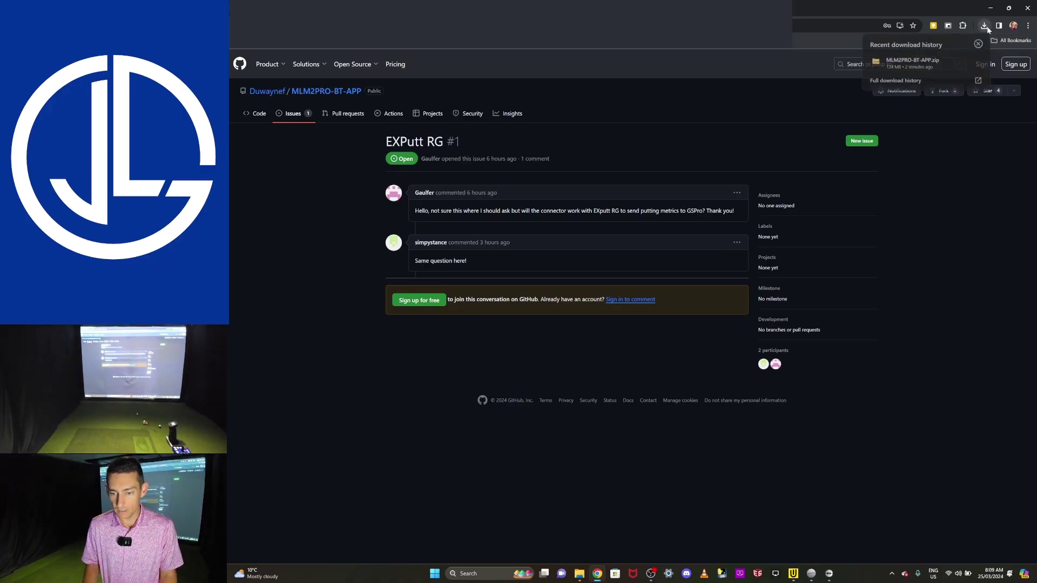
pyautogui.click(925, 65)
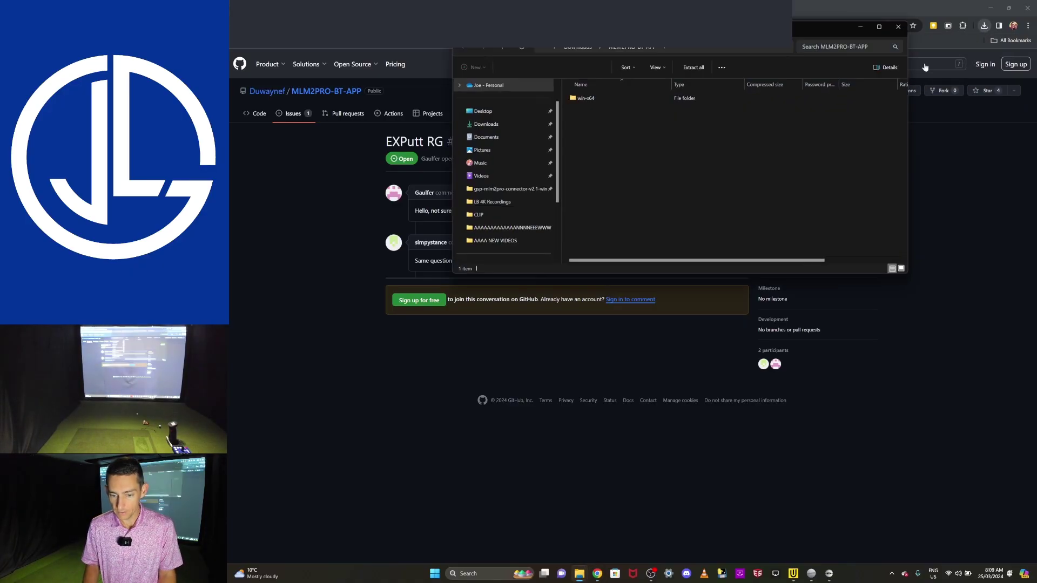
pyautogui.doubleClick(575, 99)
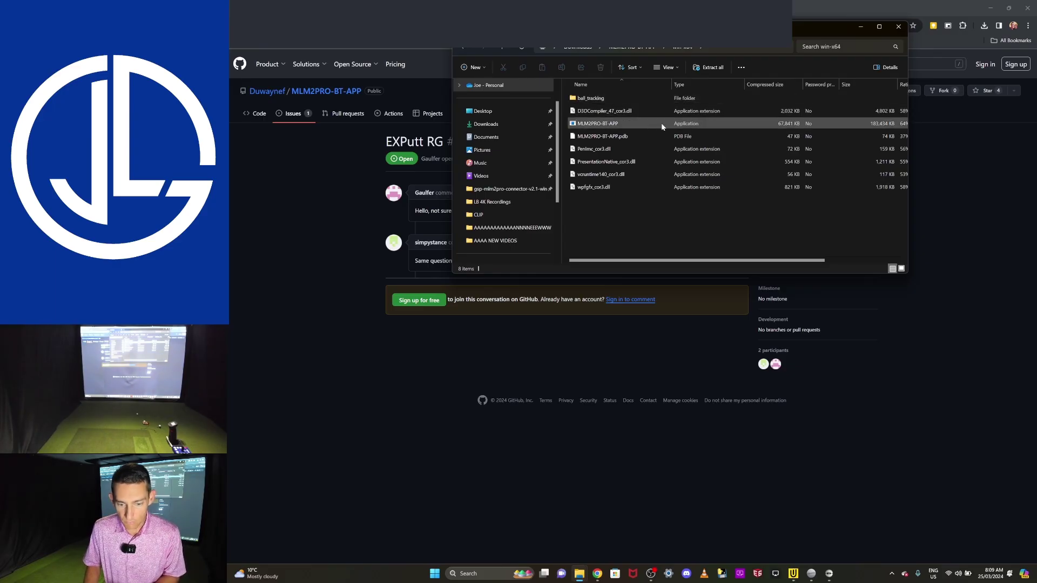
pyautogui.doubleClick(611, 128)
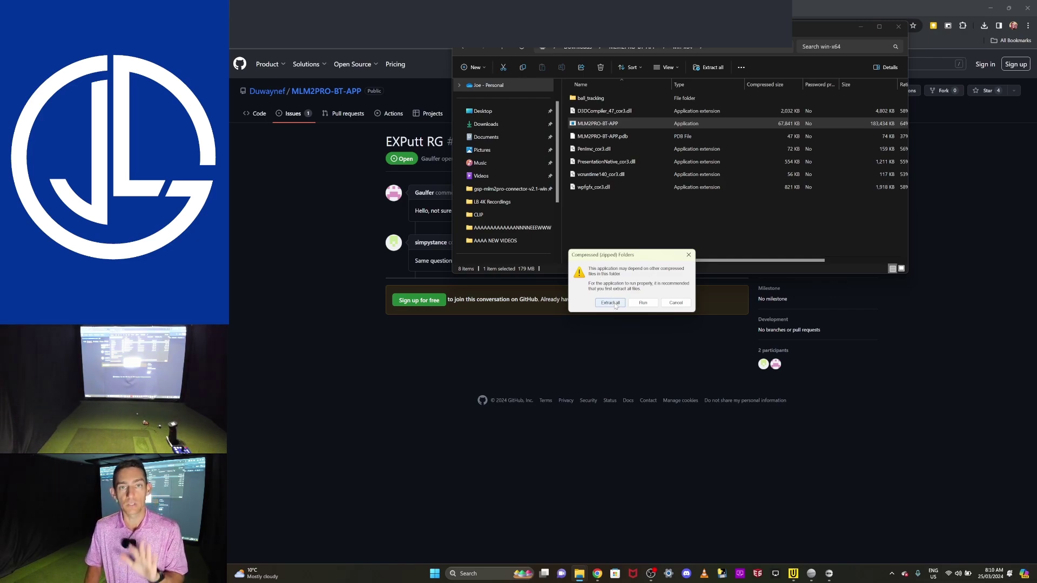
pyautogui.click(611, 303)
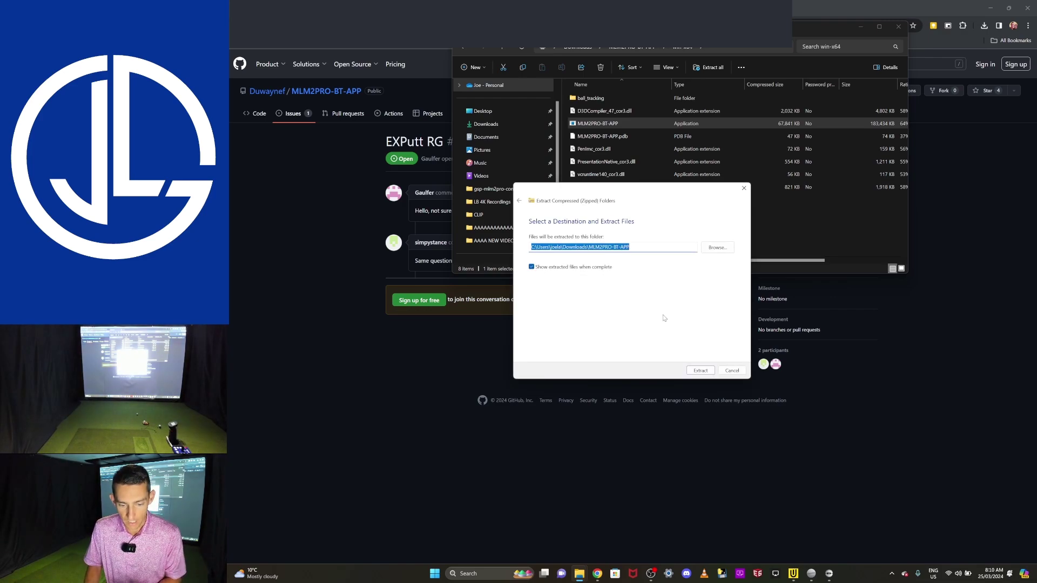
pyautogui.click(703, 371)
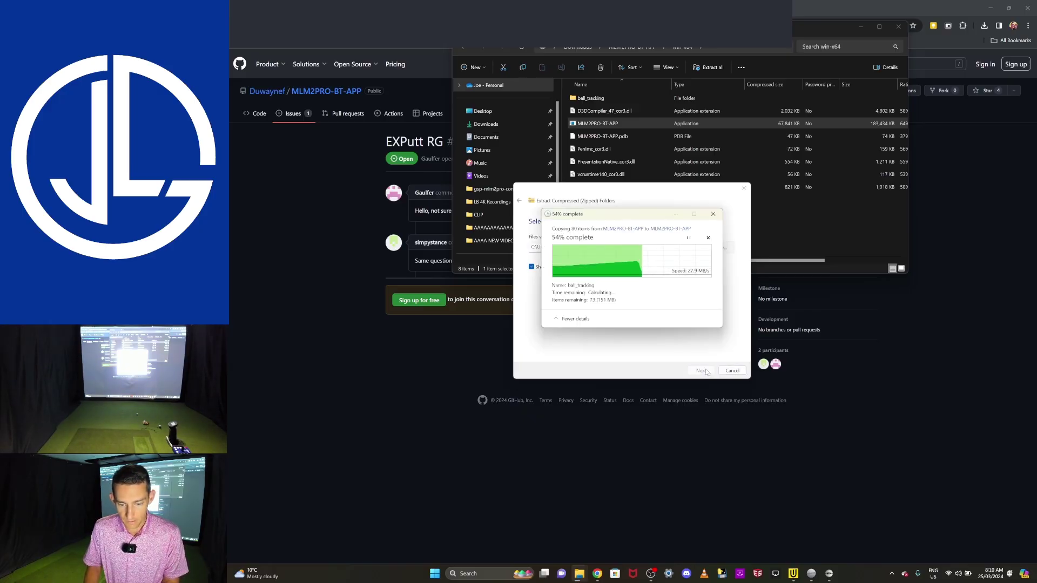
# Minimize the browser, close the zip archive's window and check the contents of the extracted win-x64 folder
pyautogui.click(992, 8)
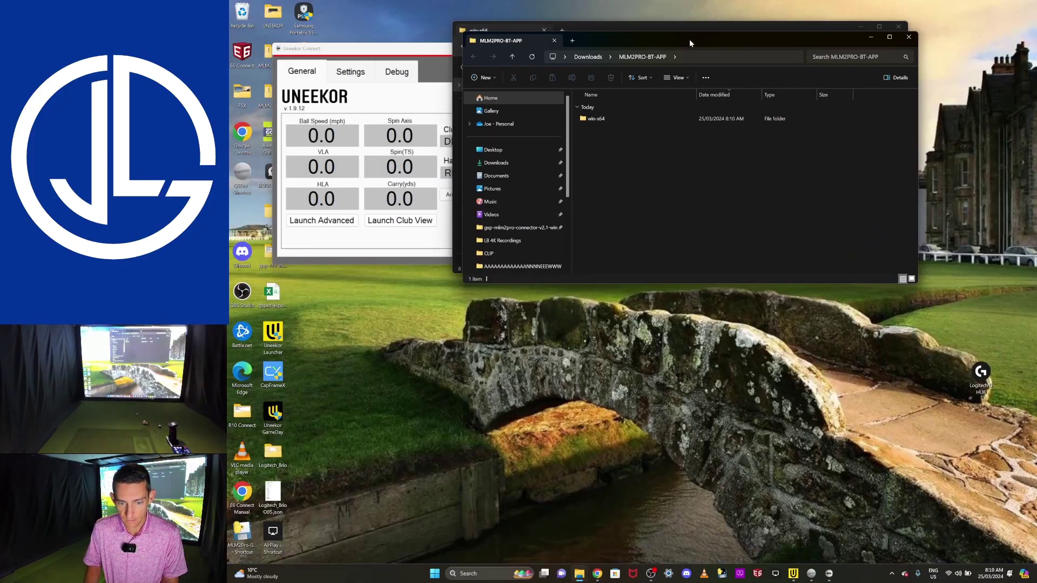
pyautogui.moveTo(689, 39); pyautogui.dragTo(688, 142)
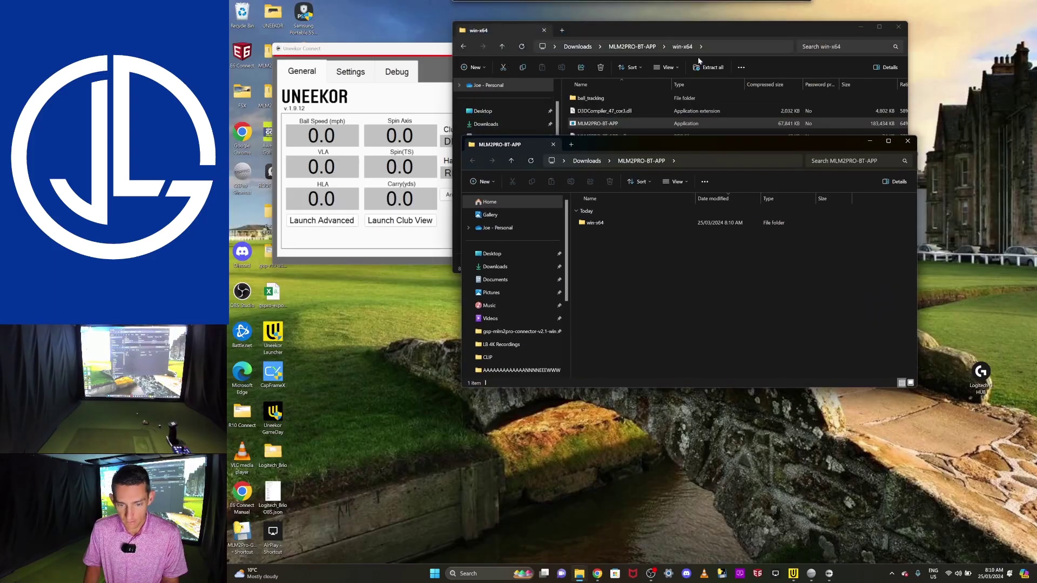
pyautogui.click(898, 27)
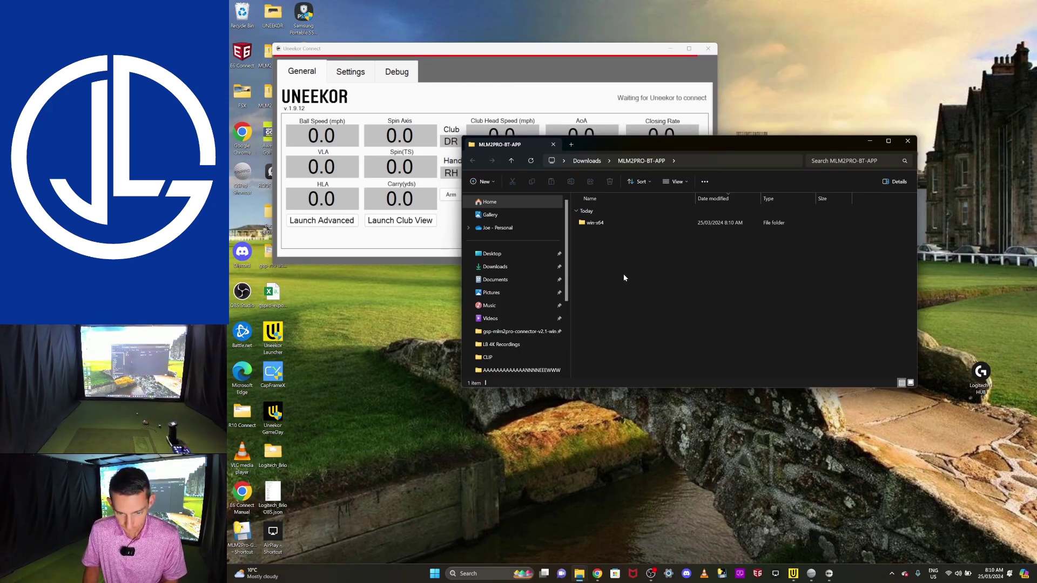
pyautogui.doubleClick(581, 227)
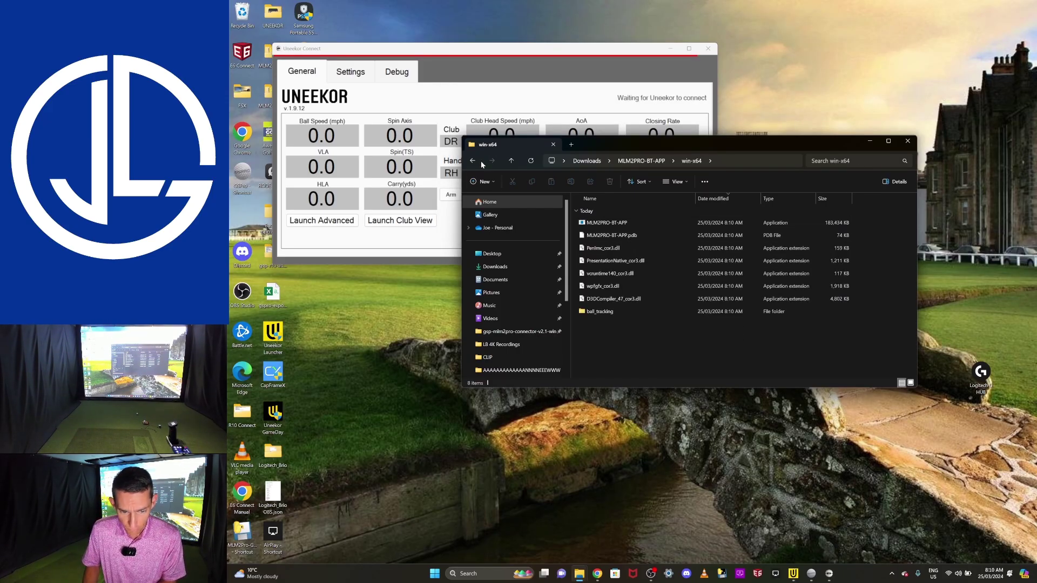
pyautogui.click(473, 161)
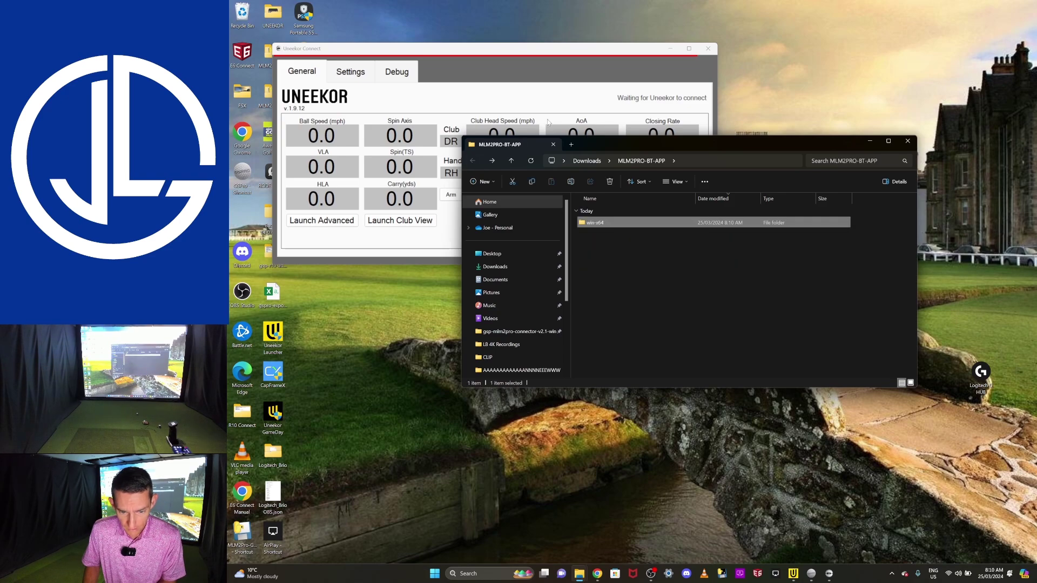
# Move the win-x64 folder from the extracted MLM2PRO-BT-APP folder to the desktop and open it there
pyautogui.click(672, 48)
pyautogui.moveTo(583, 225); pyautogui.dragTo(302, 90)
pyautogui.click(909, 143)
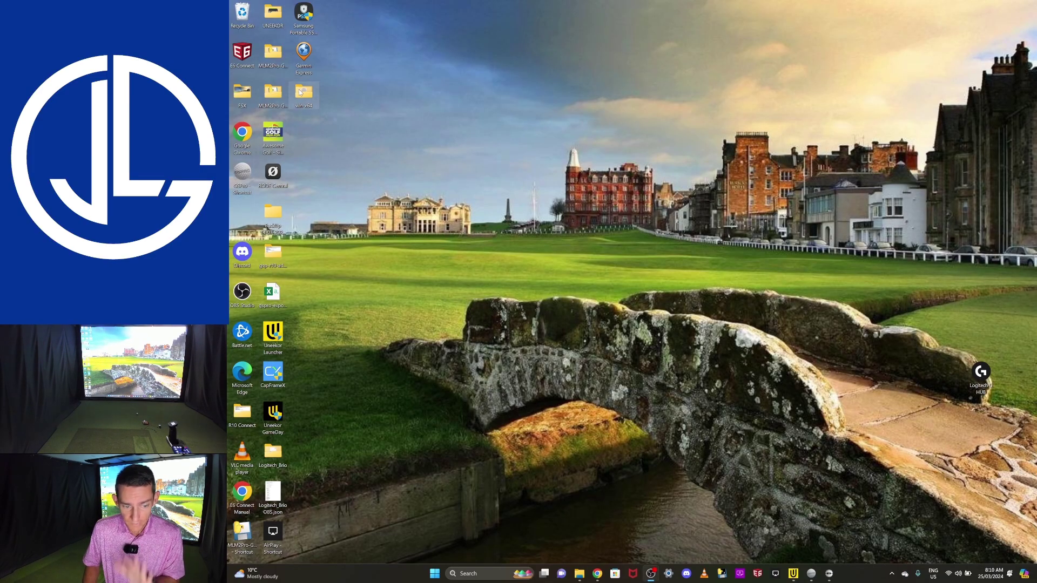
pyautogui.doubleClick(301, 92)
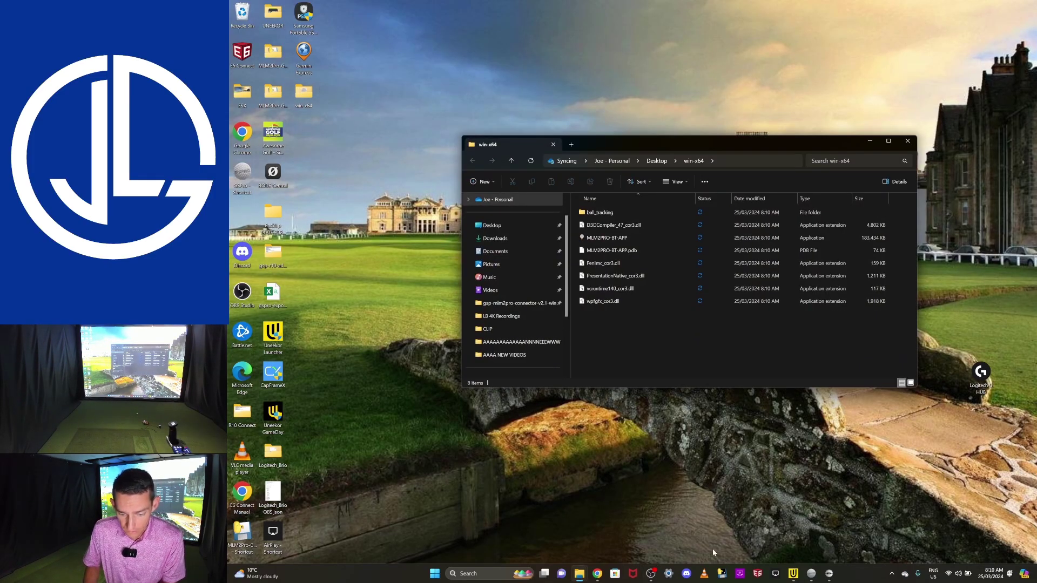
# Switch to Chrome and review the README's How to Use App and Configuration instructions on the repository's main page
pyautogui.click(597, 573)
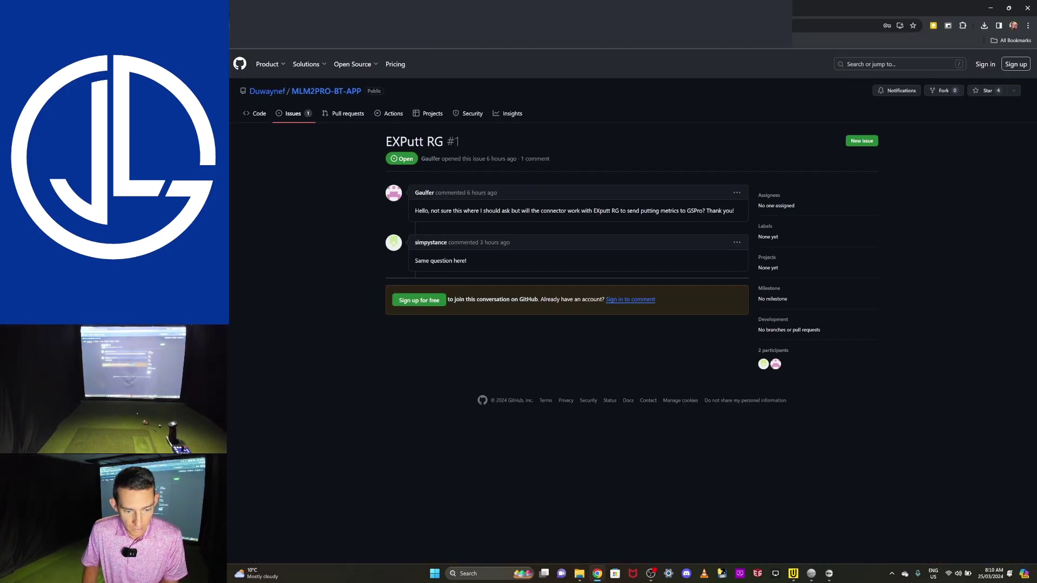
pyautogui.click(293, 114)
pyautogui.hotkey('alt', 'Left')
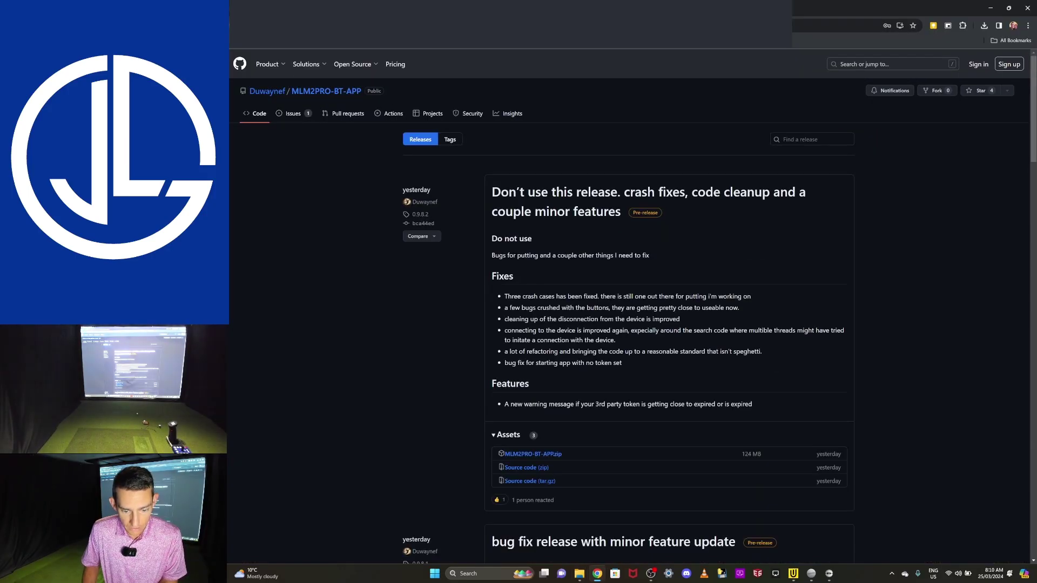
pyautogui.hotkey('alt', 'Left')
pyautogui.scroll(-2, 502, 343)
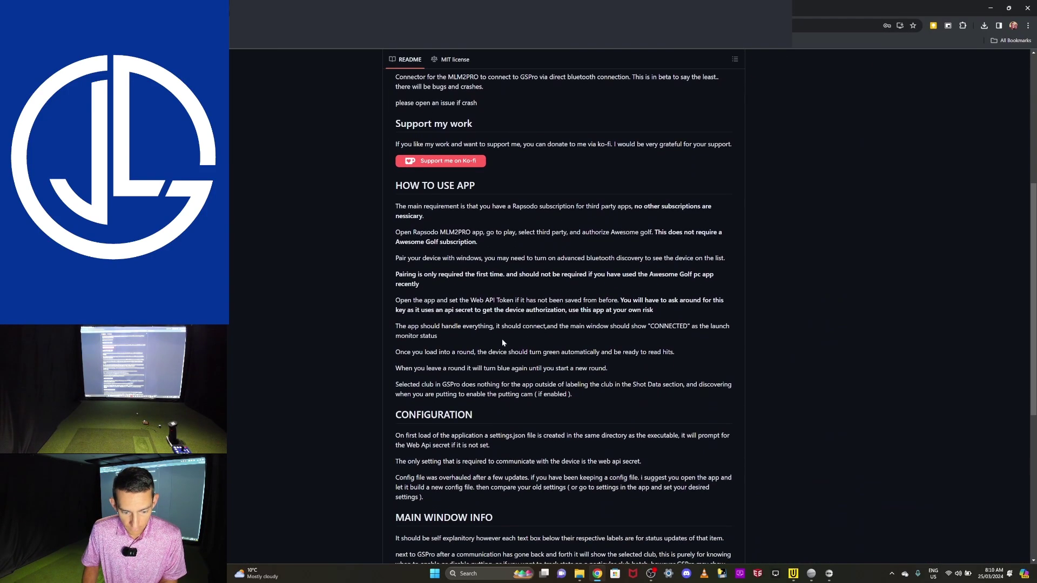
pyautogui.scroll(-3, 503, 342)
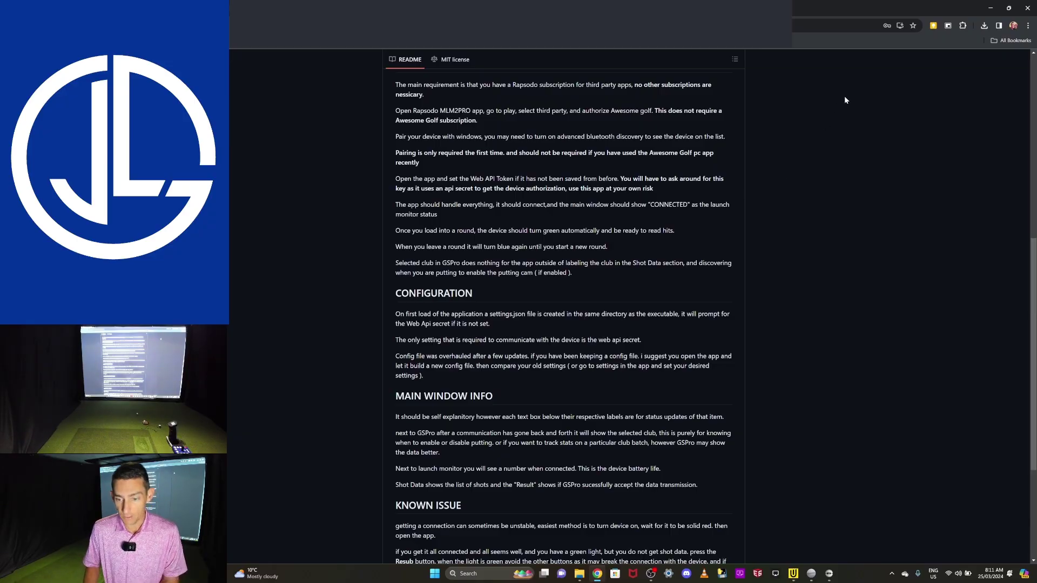
pyautogui.click(990, 7)
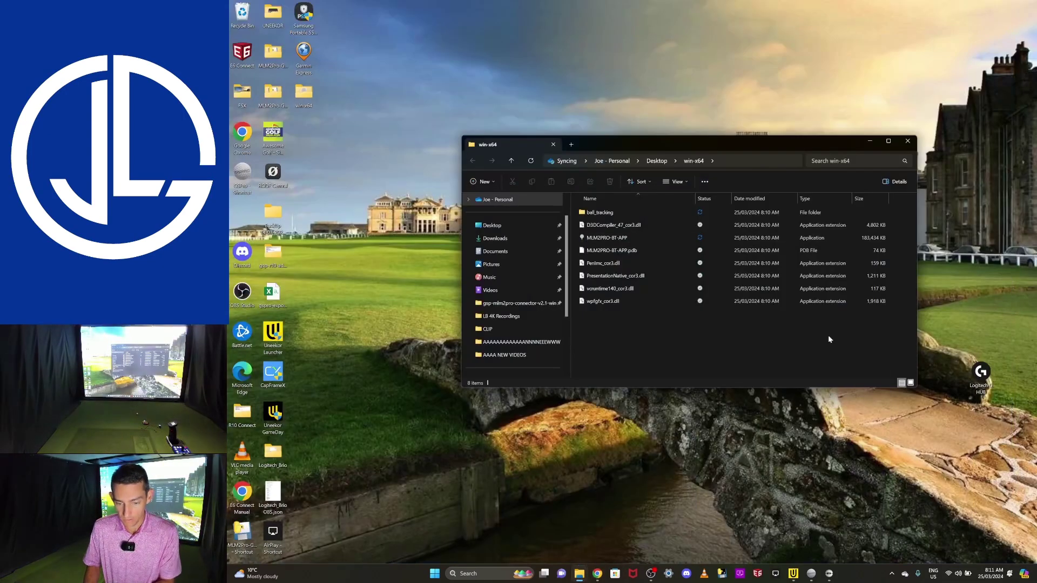
# Clear the device settings of the Uneekor Connect window and exit it
pyautogui.click(830, 576)
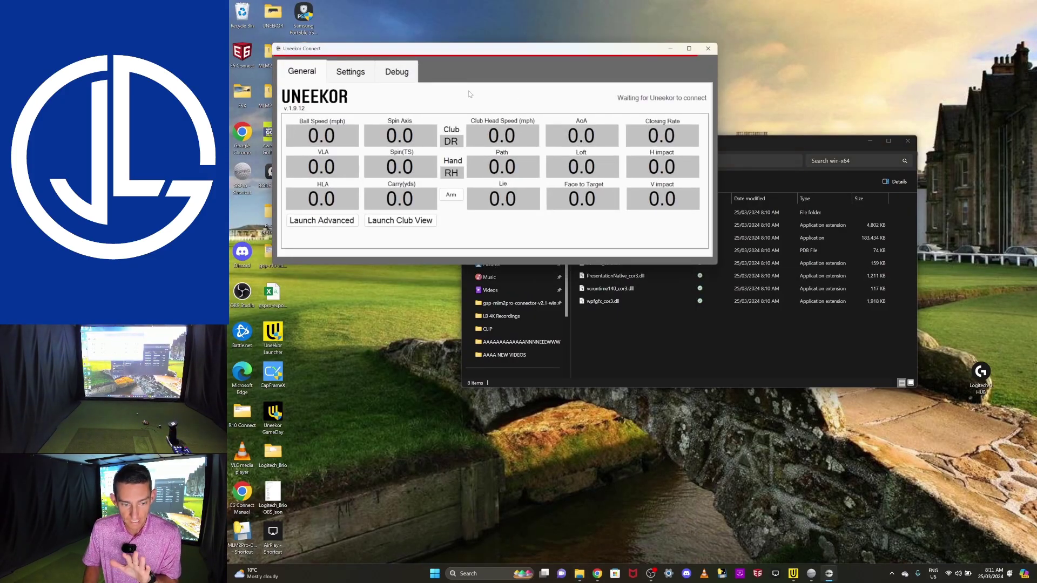
pyautogui.click(339, 75)
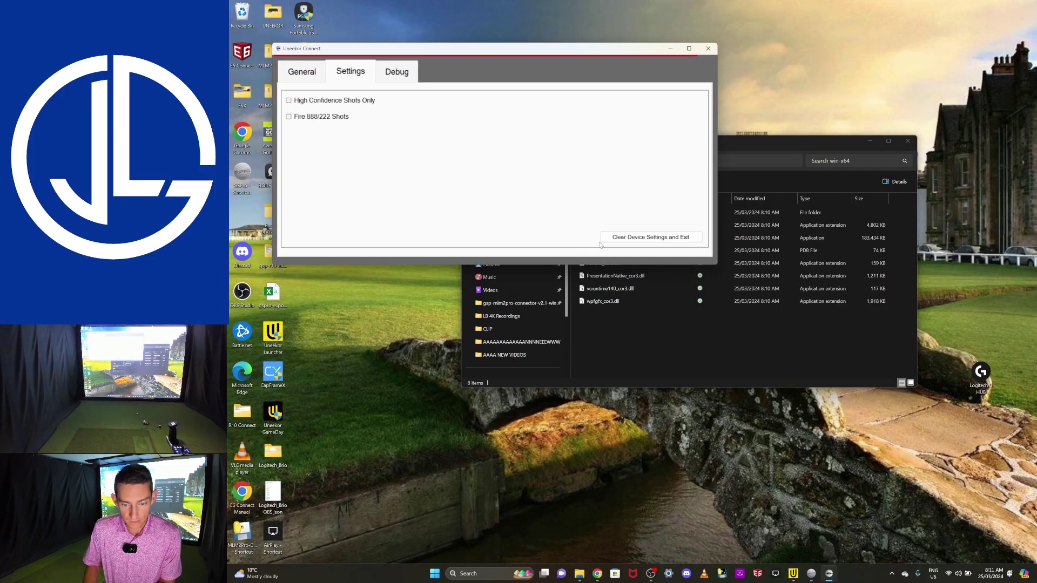
pyautogui.click(647, 241)
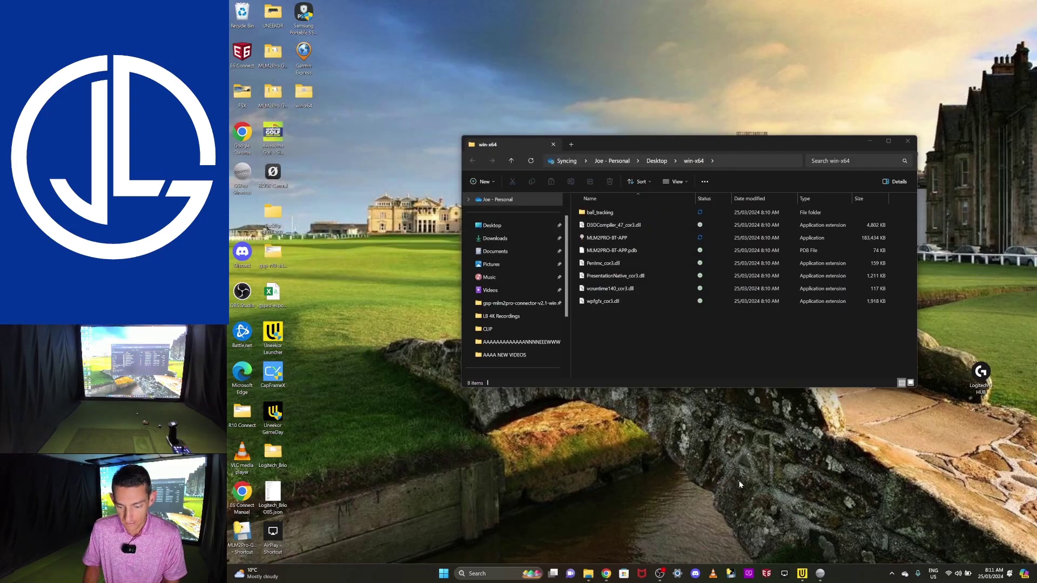
# Switch to GSPro and reset GSPro Connect in its game settings
pyautogui.moveTo(824, 576)
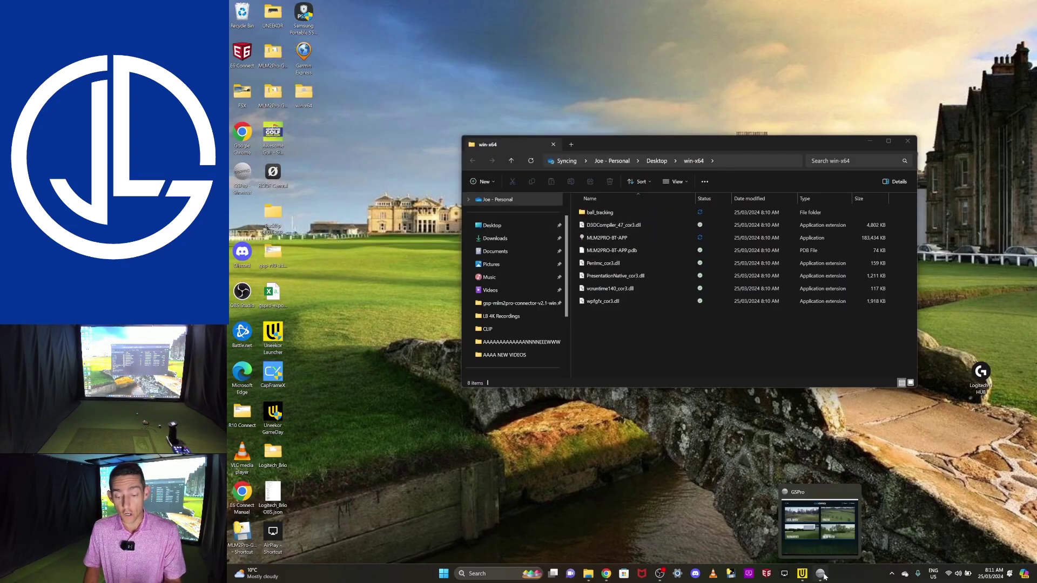
pyautogui.click(822, 575)
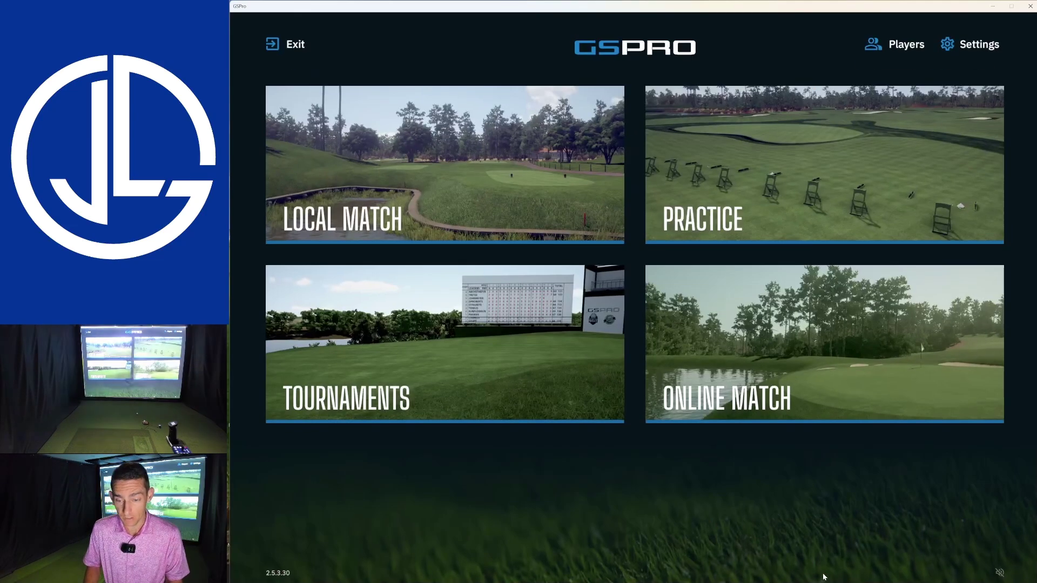
pyautogui.click(966, 43)
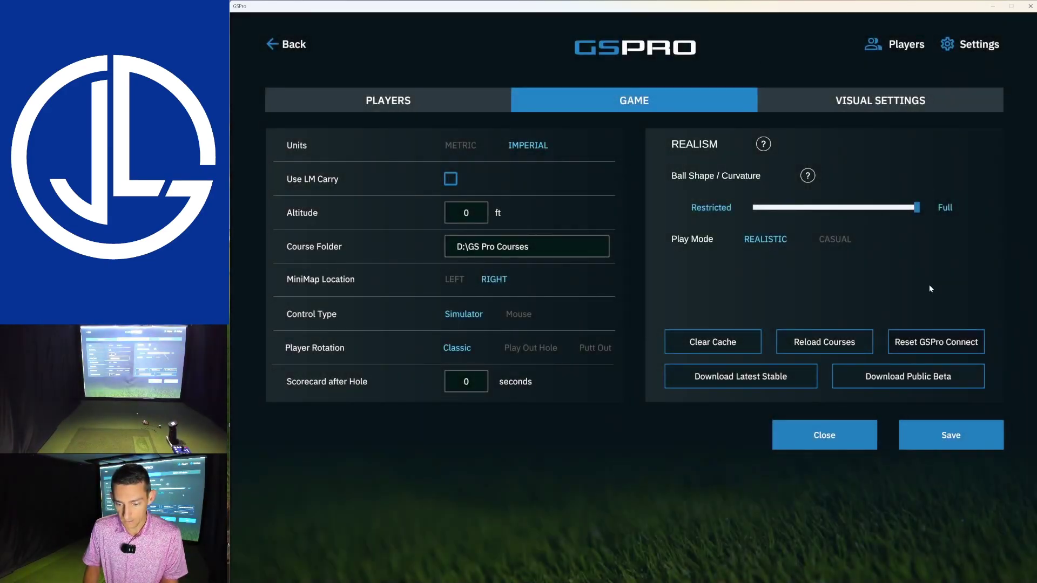
pyautogui.click(937, 345)
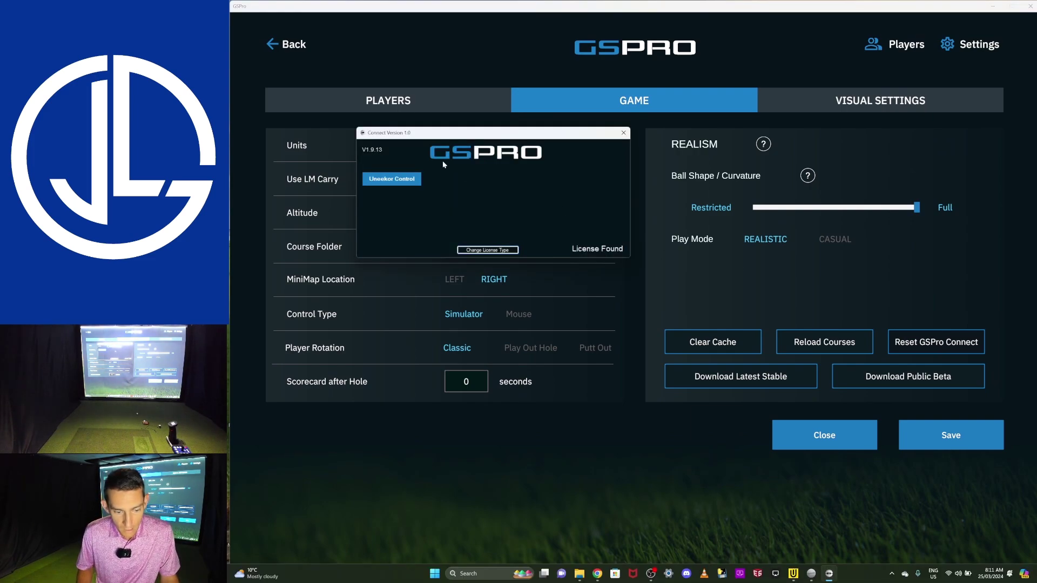
# Change the license type by converting the GSPro license to OpenAPI with the online License Conversion Tool
pyautogui.click(495, 251)
pyautogui.click(671, 155)
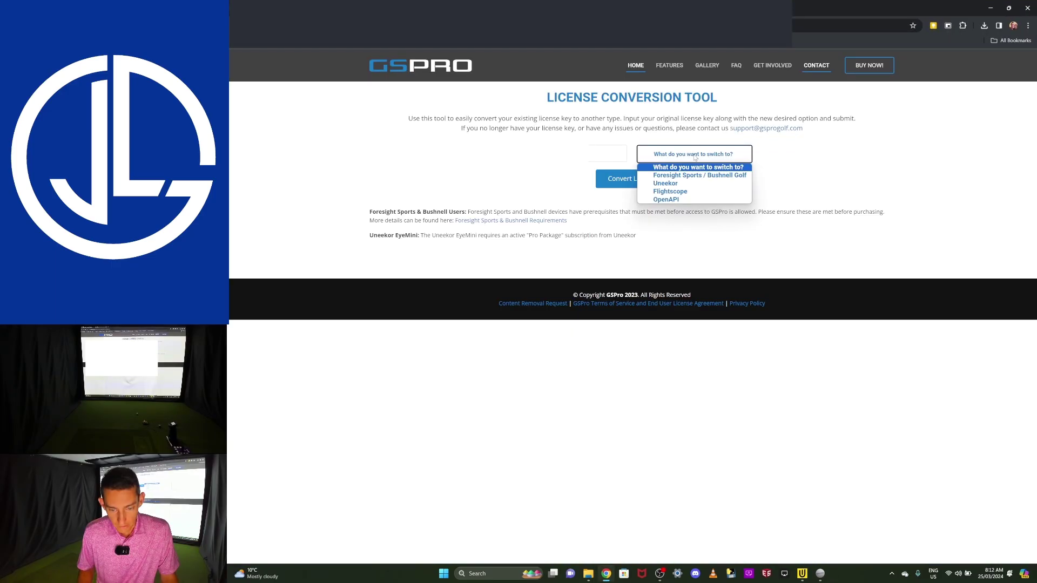
pyautogui.click(670, 200)
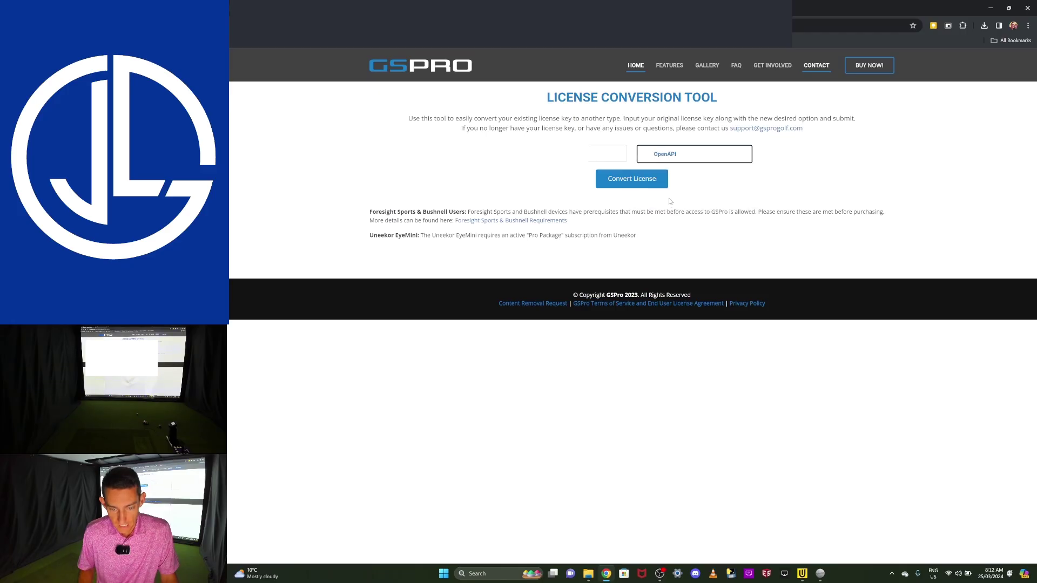
pyautogui.click(636, 179)
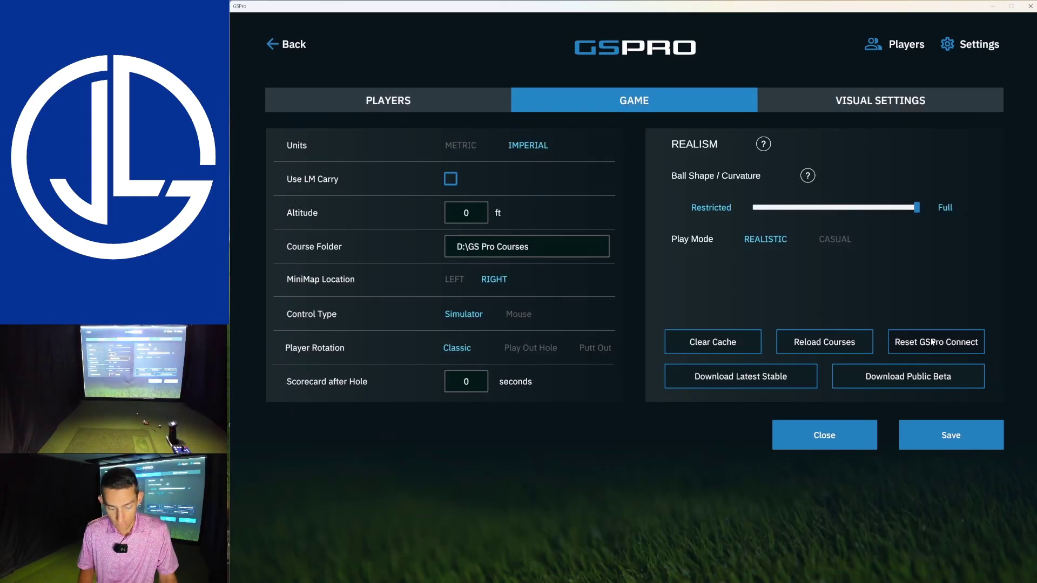
# Return to GSPro, choose OpenAPI as the GSPro Connect type and minimize the GSPro window
pyautogui.hotkey('alt', 'Tab')
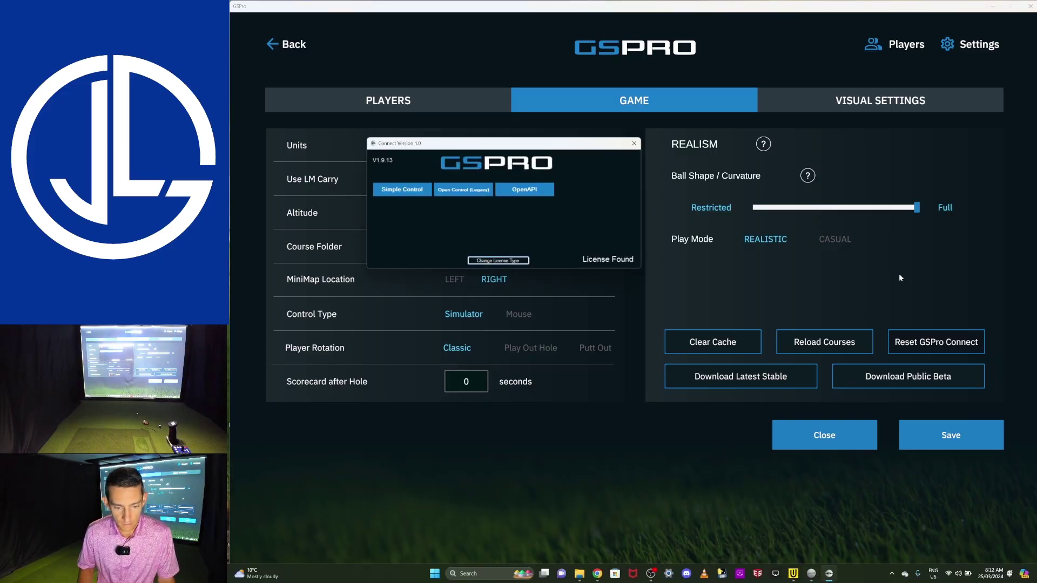
pyautogui.click(525, 190)
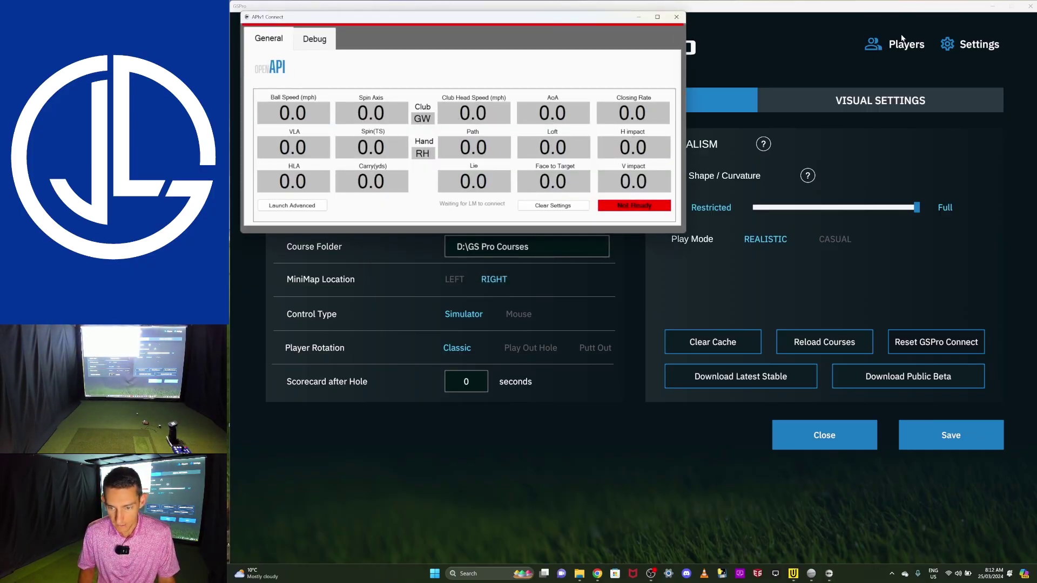
pyautogui.click(993, 5)
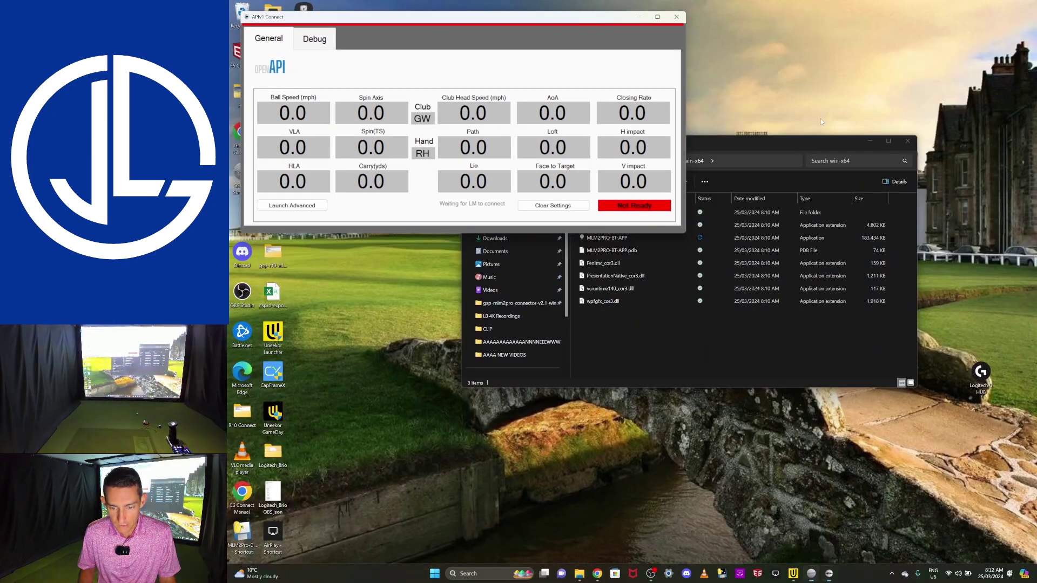
# Move the win-x64 folder window clear of the API connect window and run MLM2PRO-BT-APP despite the SmartScreen block
pyautogui.moveTo(803, 141); pyautogui.dragTo(863, 298)
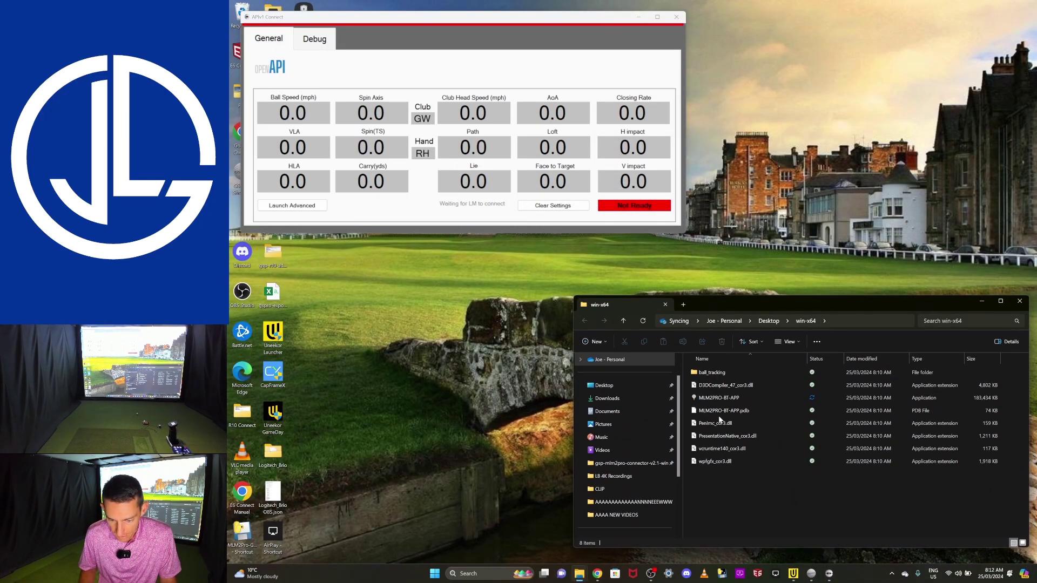
pyautogui.click(709, 400)
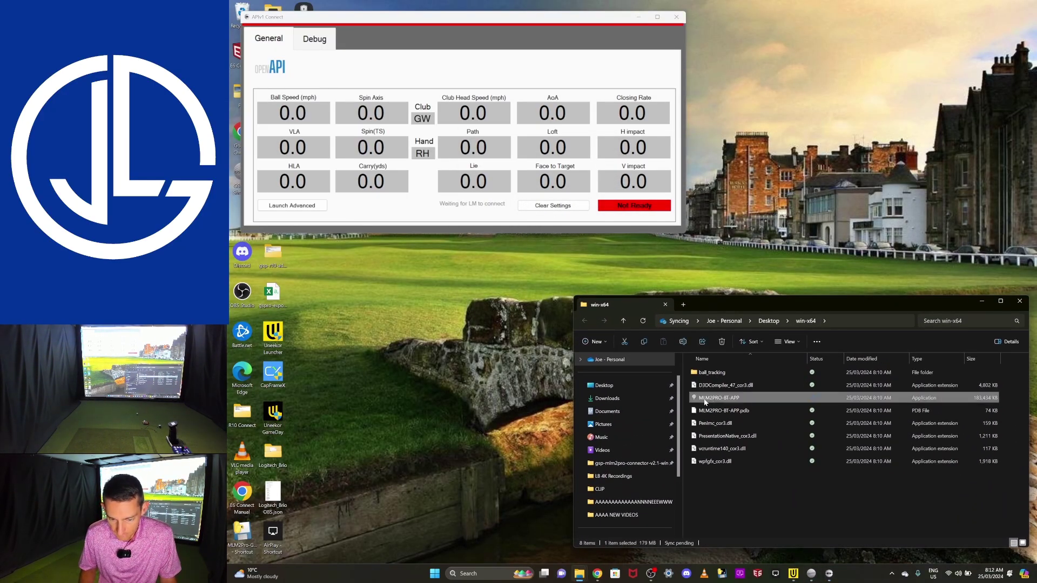
pyautogui.doubleClick(707, 401)
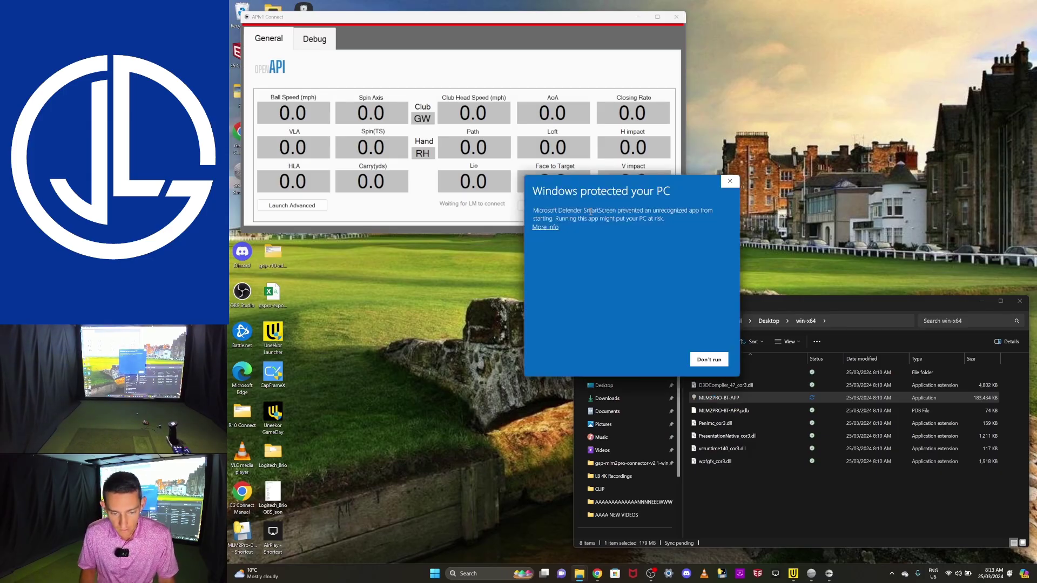
pyautogui.click(540, 229)
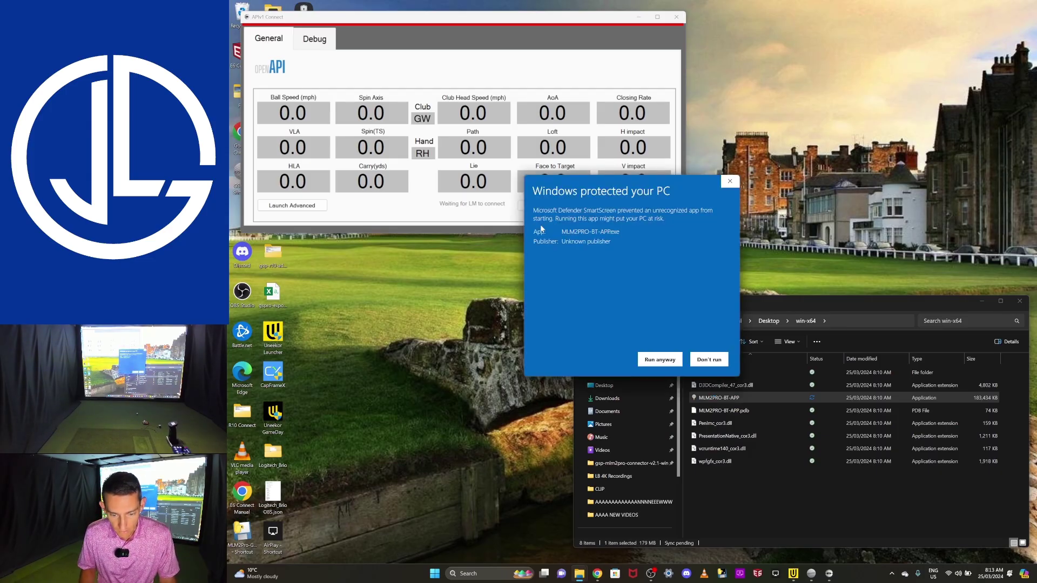
pyautogui.click(652, 357)
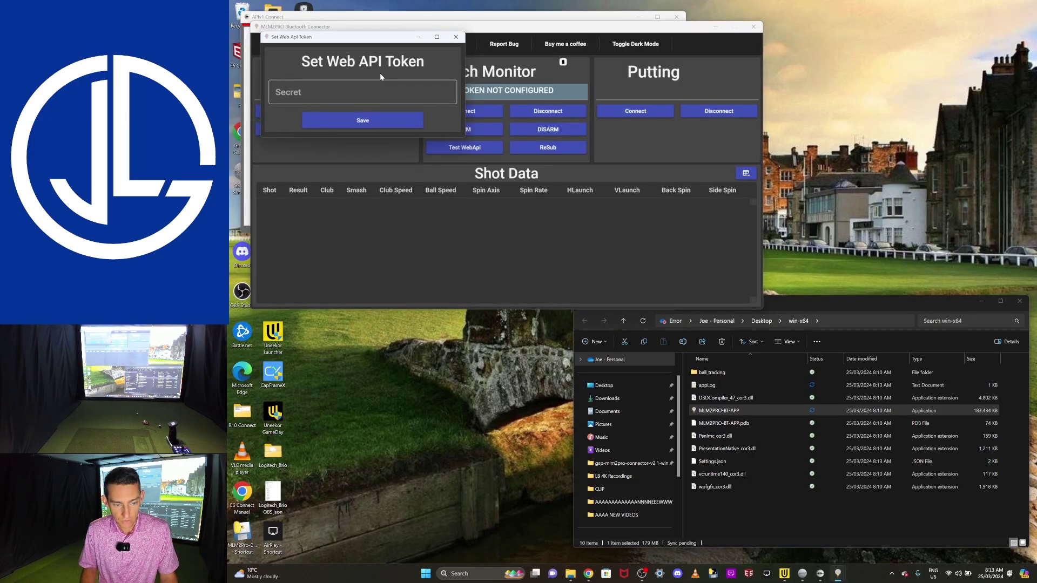
# Paste the Web API token into the connector's Secret field and save it
pyautogui.click(326, 91)
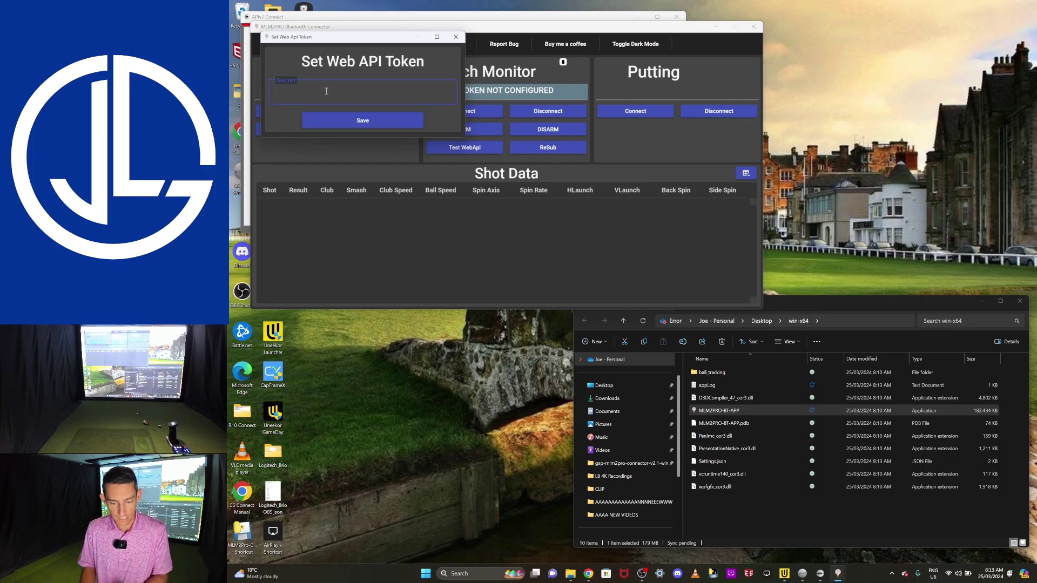
pyautogui.click(719, 411)
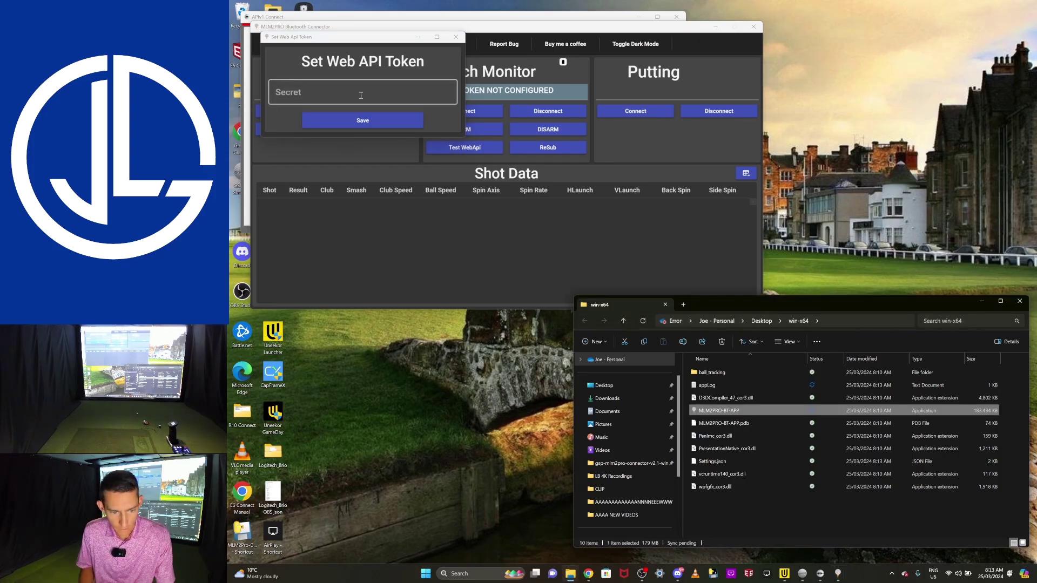
pyautogui.click(360, 92)
pyautogui.hotkey('ctrl', 'v')
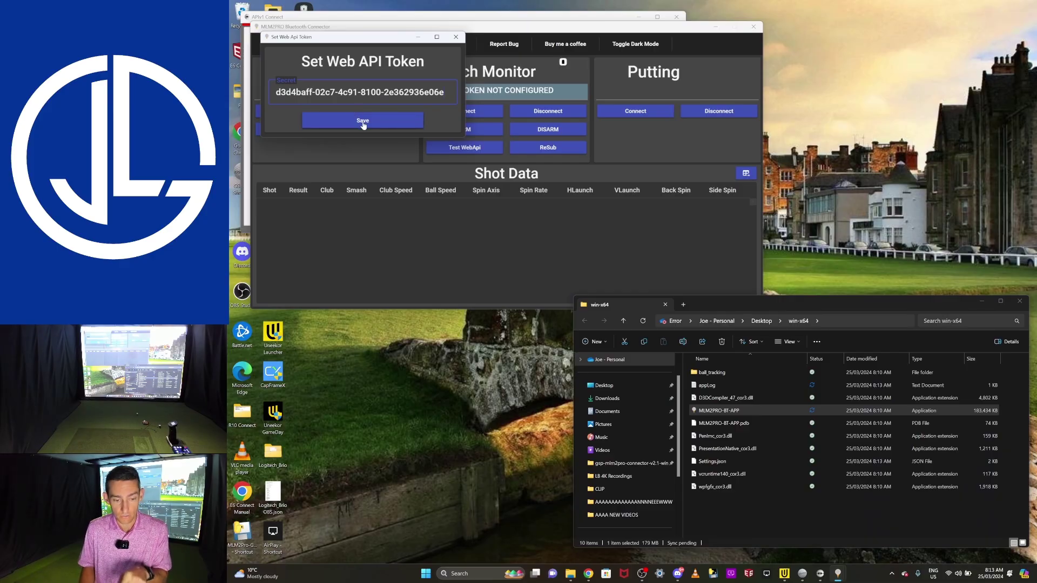
pyautogui.click(363, 122)
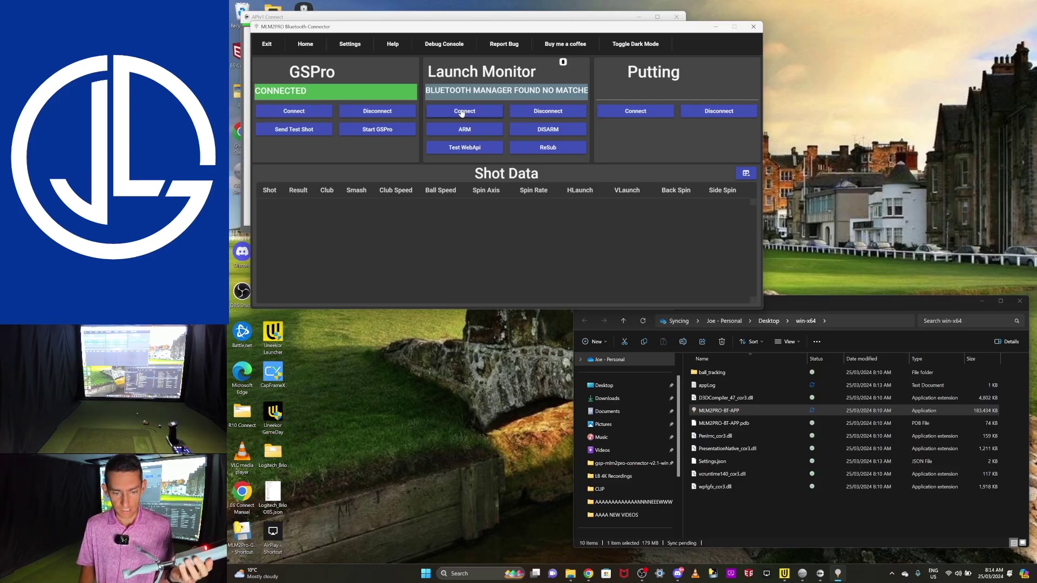
# Connect the launch monitor in the MLM2PRO Bluetooth Connector, checking the README's first-time pairing note in the browser between attempts
pyautogui.click(462, 112)
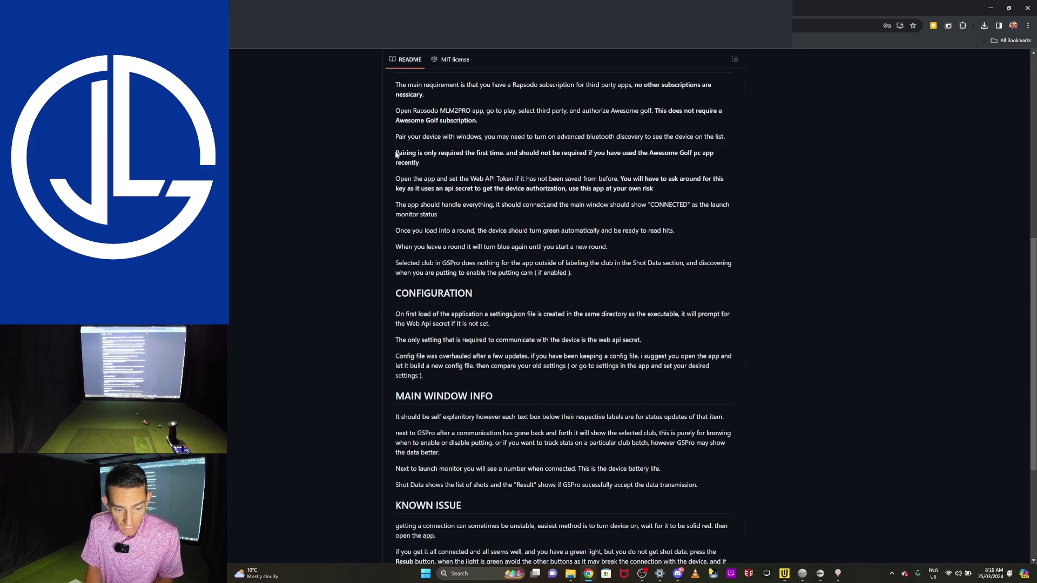
pyautogui.moveTo(396, 152); pyautogui.dragTo(457, 152)
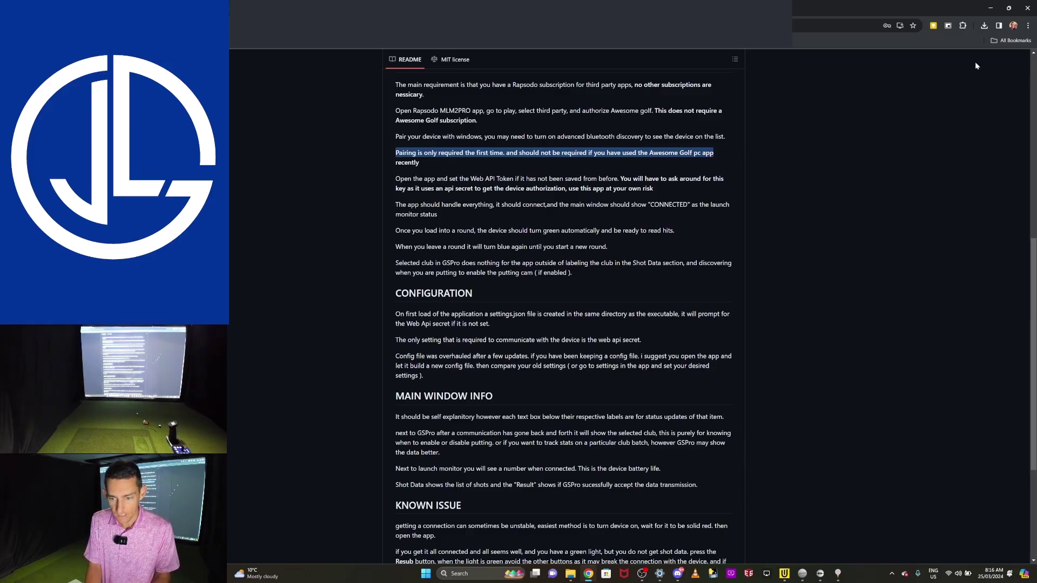
pyautogui.click(1027, 8)
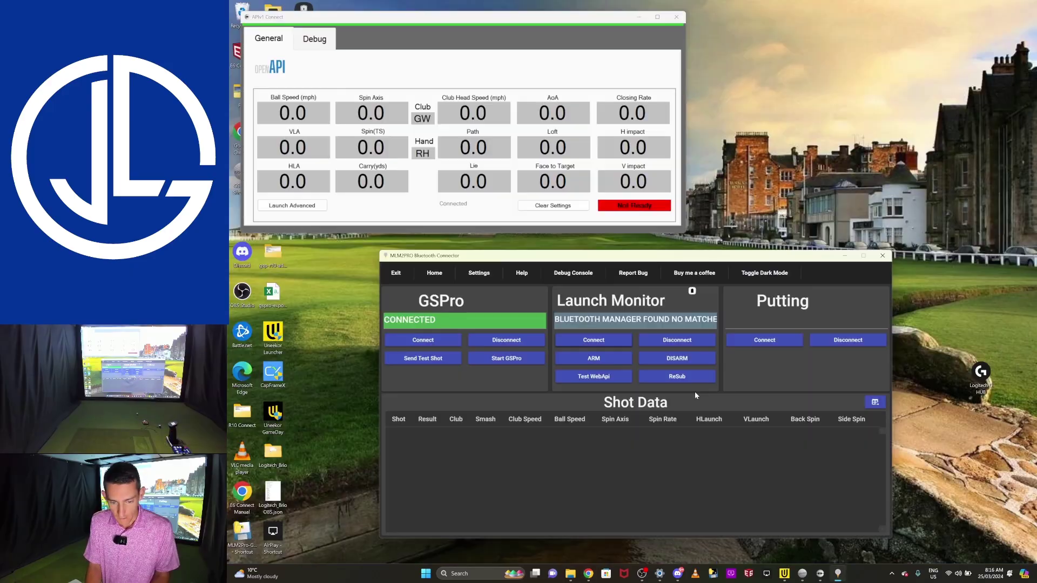
pyautogui.click(594, 340)
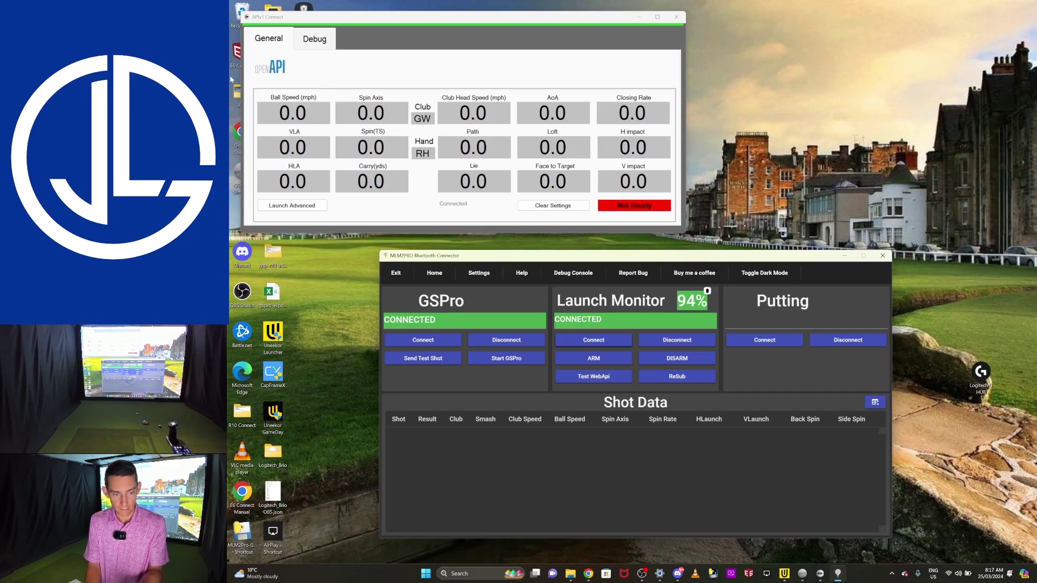
# Send a test shot from the connector to GSPro, and return to GSPro to close its settings
pyautogui.click(425, 363)
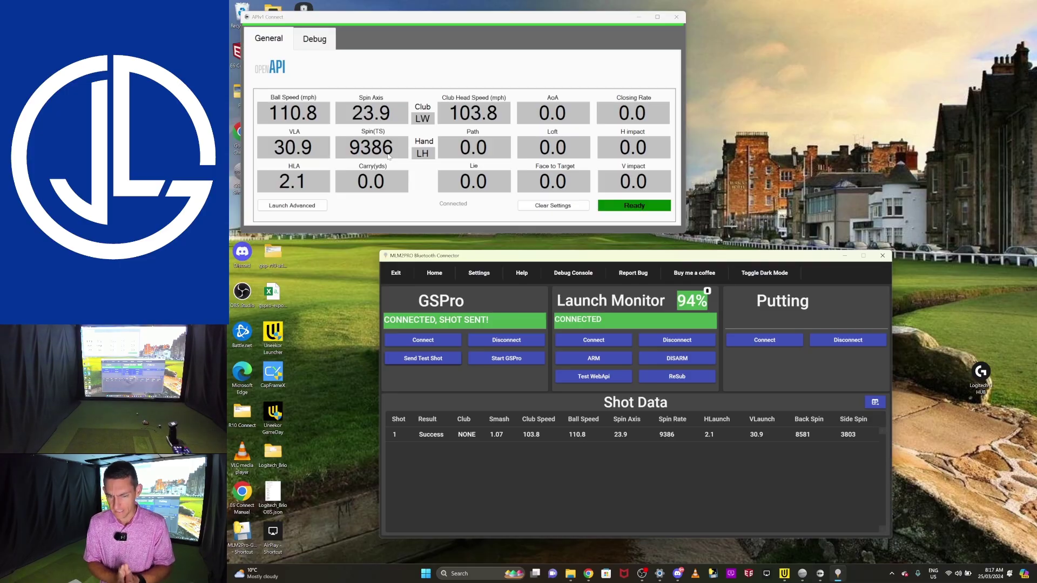
pyautogui.moveTo(803, 574)
pyautogui.click(802, 529)
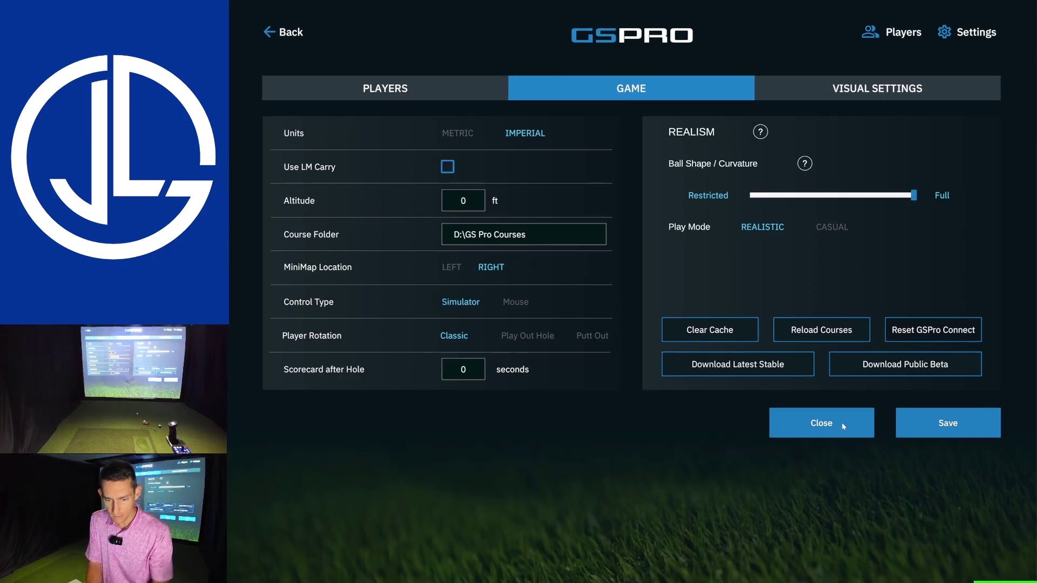
pyautogui.click(842, 423)
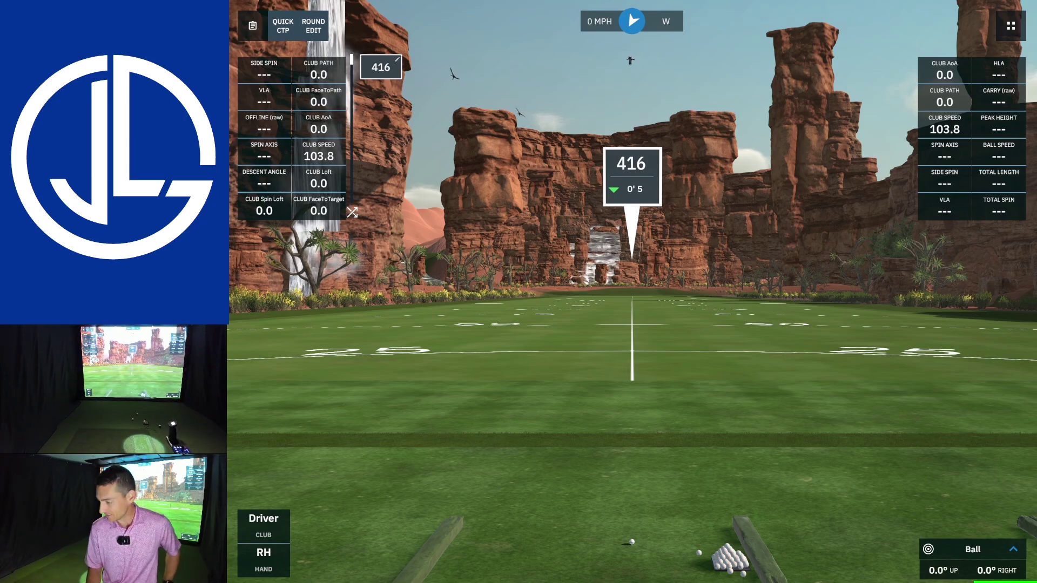
# Switch from the practice range to the MLM2PRO Bluetooth Connector, arm the launch monitor and minimize the connector
pyautogui.hotkey('alt', 'Tab')
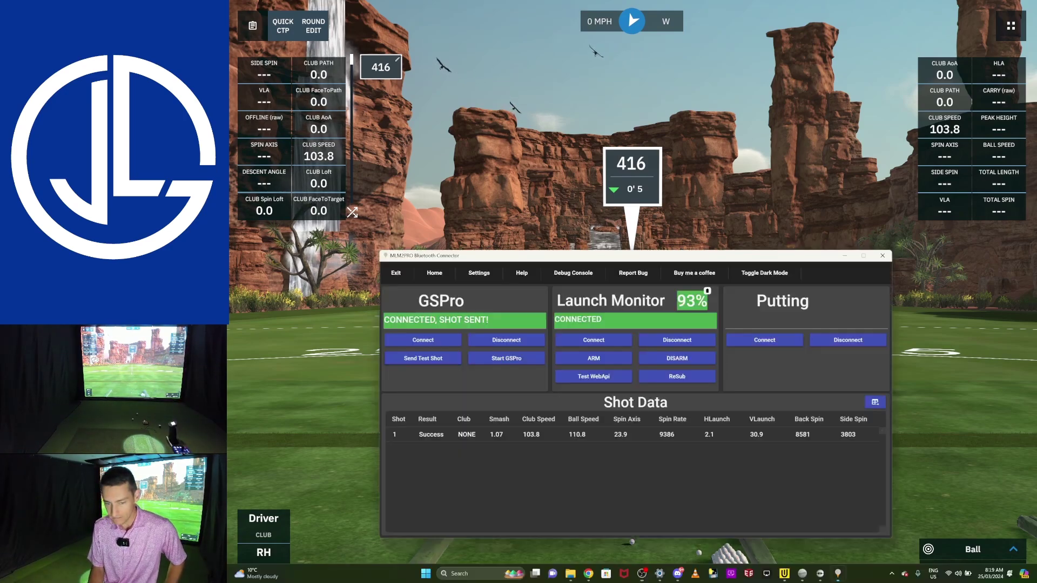
pyautogui.click(594, 359)
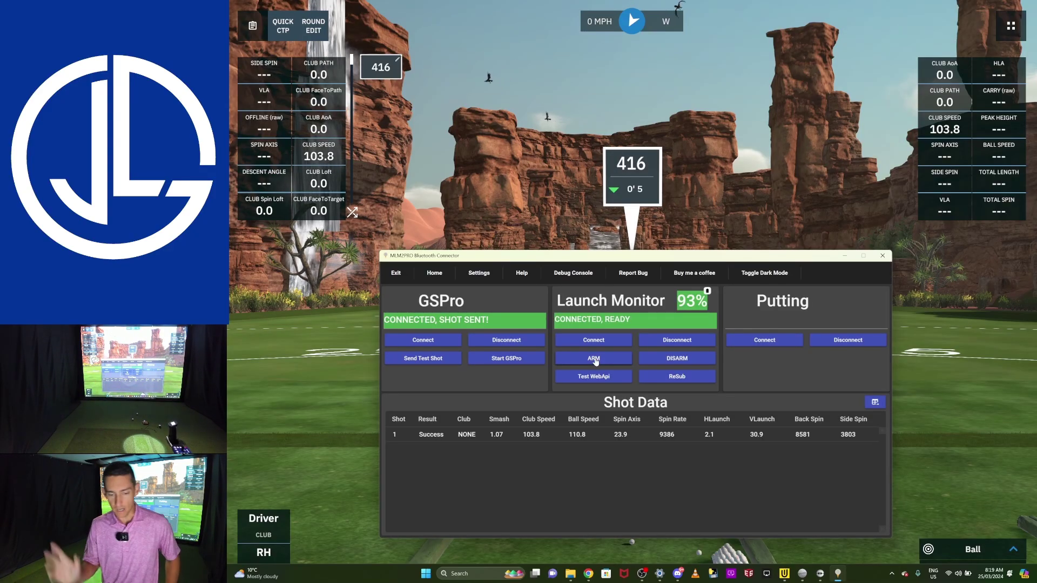
pyautogui.click(845, 257)
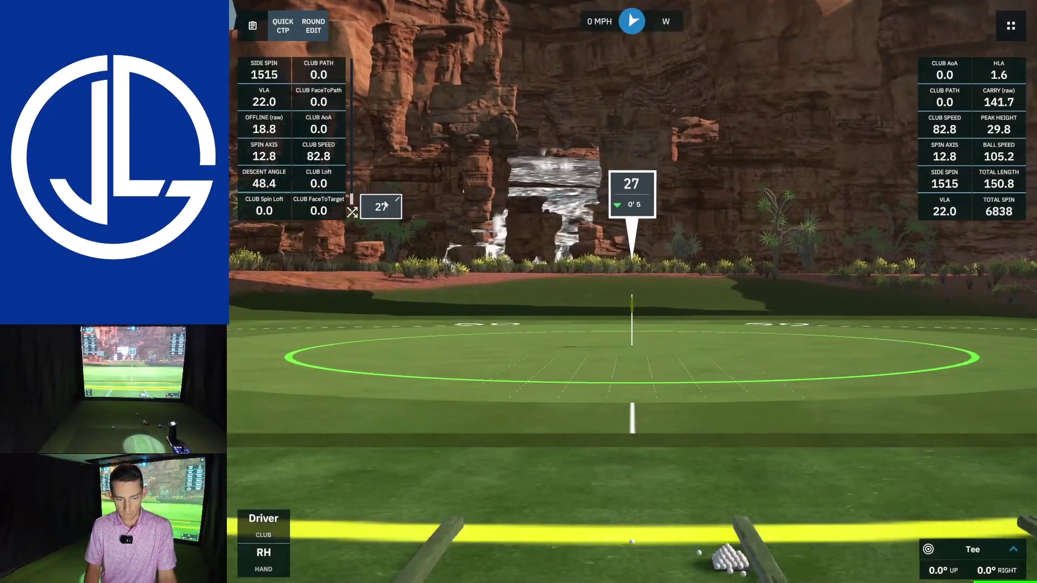
# Set the pin distance on the GSPro practice range to 22 yards
pyautogui.click(353, 212)
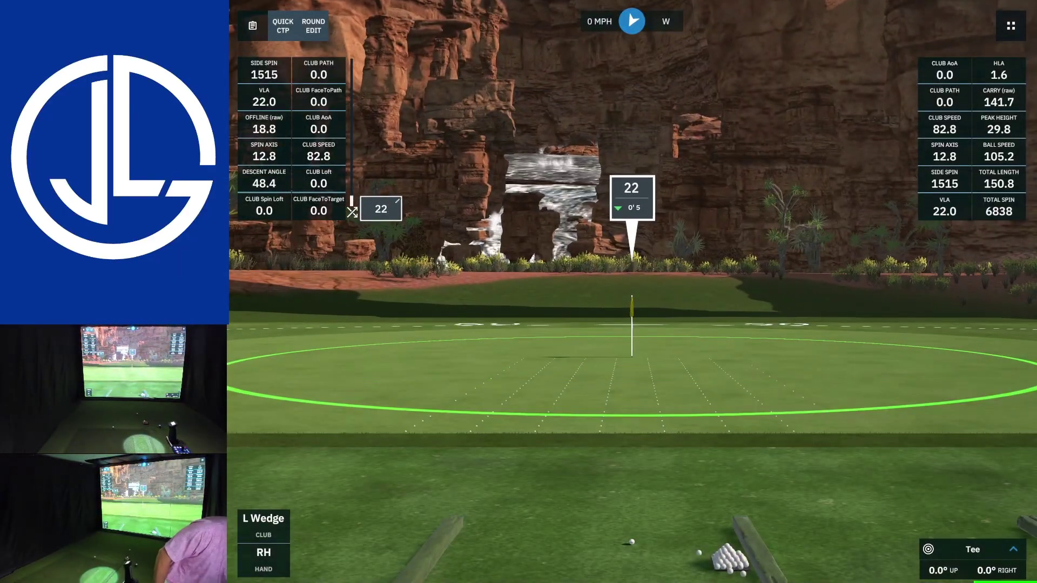